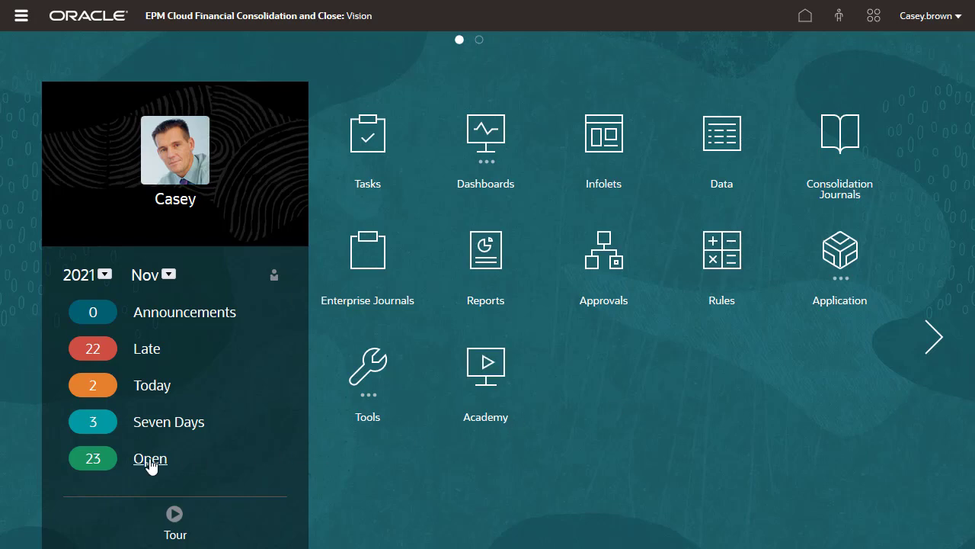
Open the worklist of open items for Nov 2021 and filter its source to Enterprise Journals.
{"action": "left_click", "coordinate": [151, 459]}
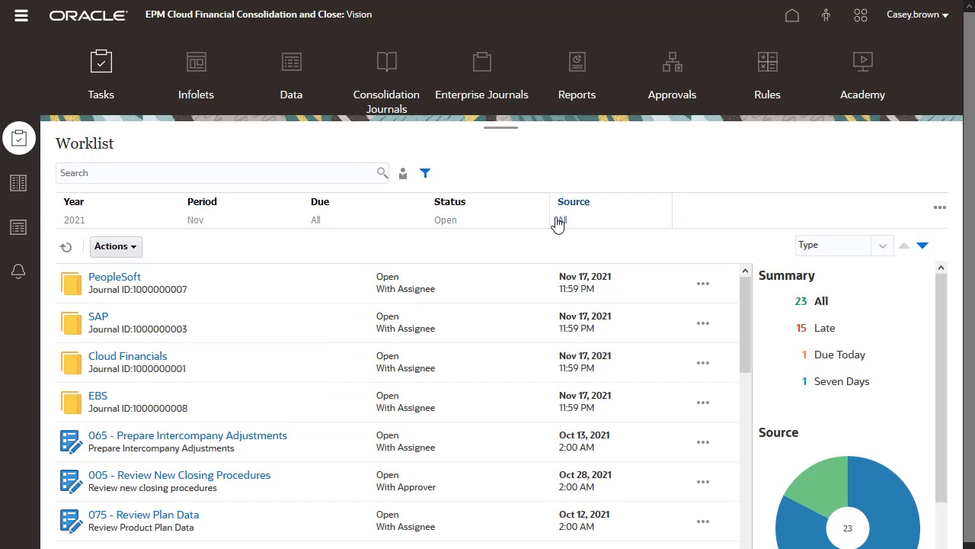
{"action": "left_click", "coordinate": [558, 220]}
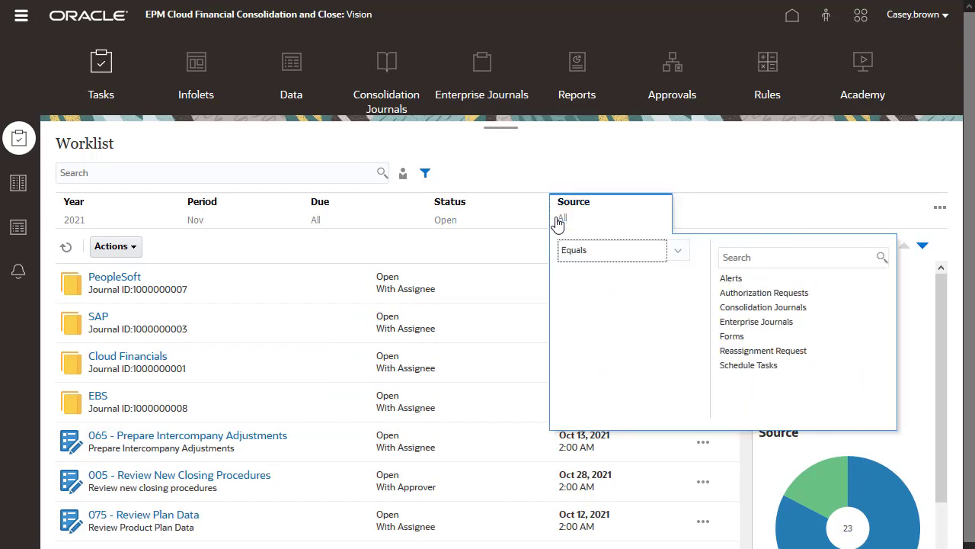
{"action": "left_click", "coordinate": [753, 321]}
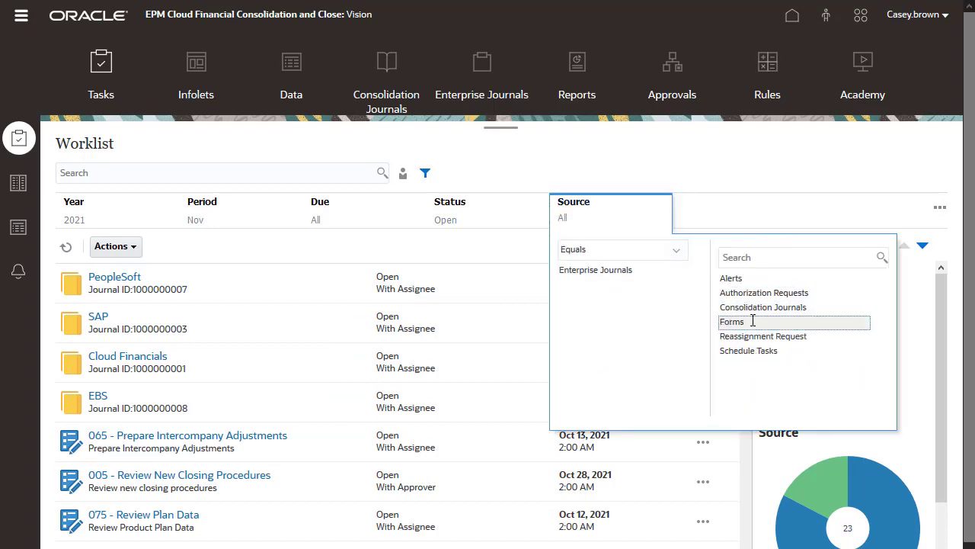
{"action": "left_click", "coordinate": [710, 177]}
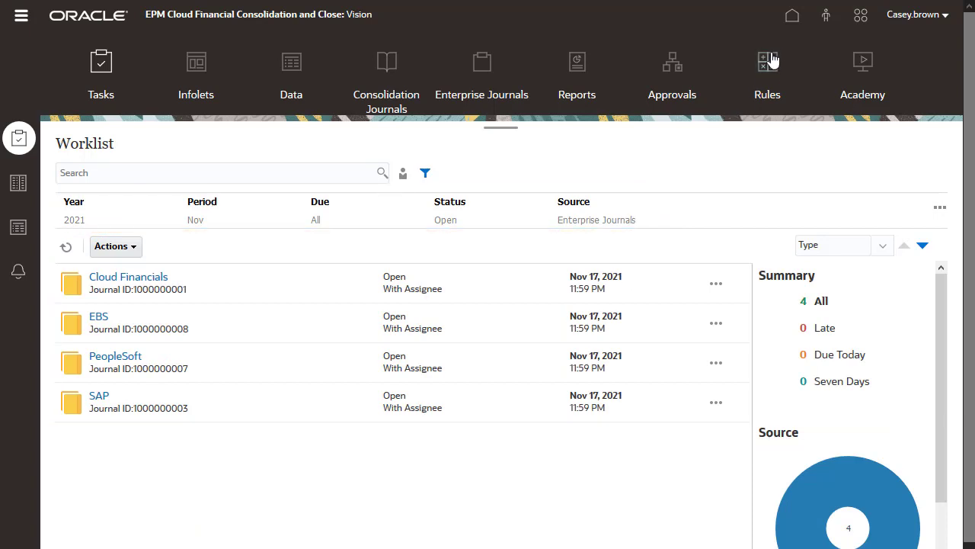
Open the Enterprise Journals list from the home page and add the Ad-Hoc and Approver 1 columns to its selected columns.
{"action": "left_click", "coordinate": [792, 20]}
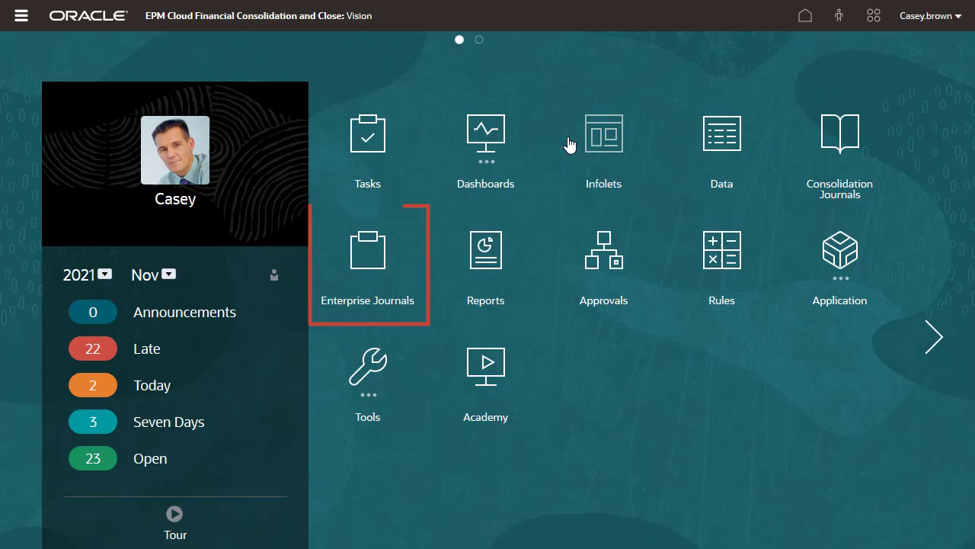
{"action": "left_click", "coordinate": [371, 261]}
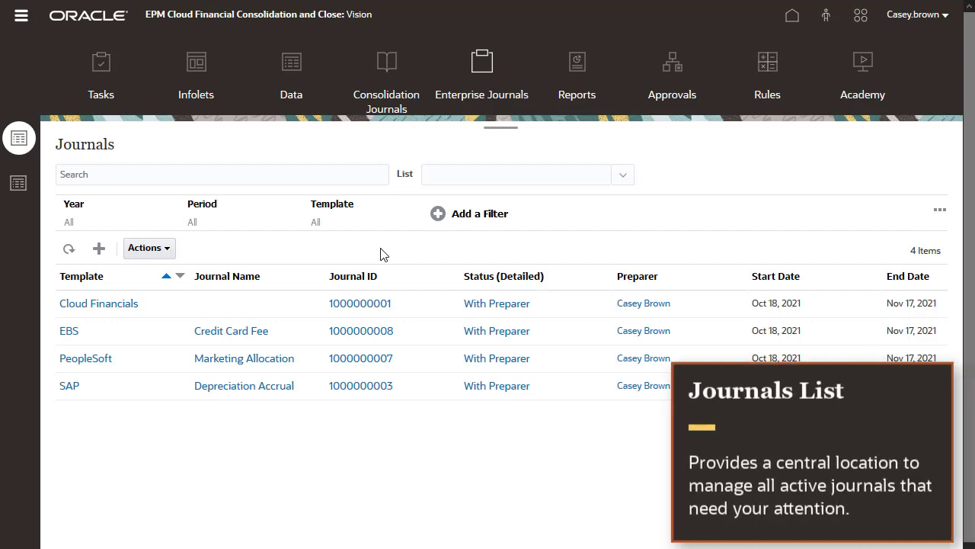
{"action": "left_click", "coordinate": [171, 253]}
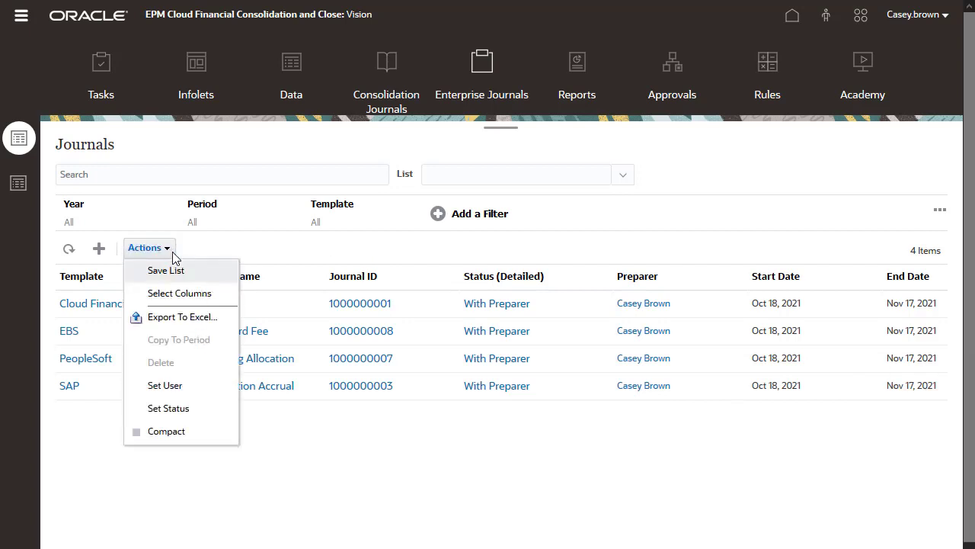
{"action": "left_click", "coordinate": [179, 293]}
{"action": "left_click", "coordinate": [145, 108]}
{"action": "left_click", "coordinate": [145, 151]}
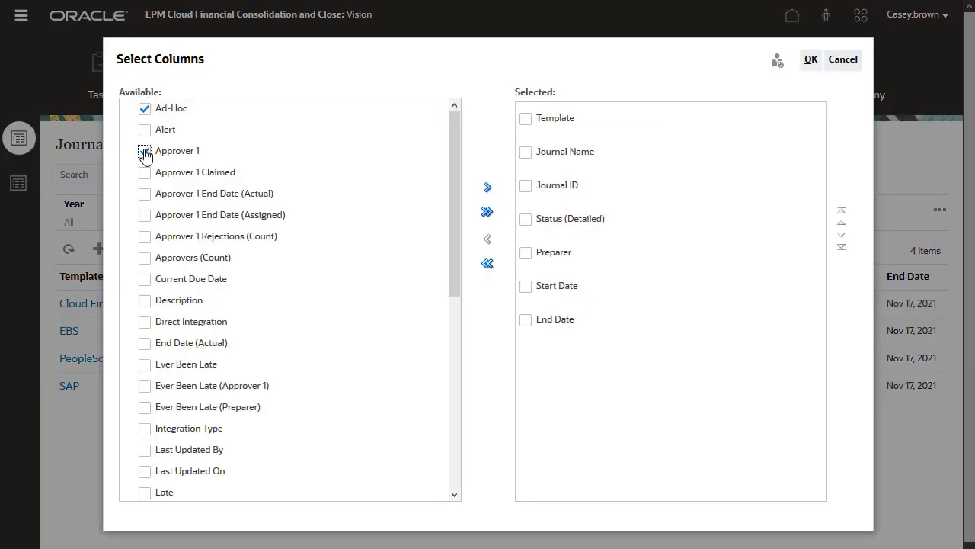
{"action": "left_click", "coordinate": [488, 187]}
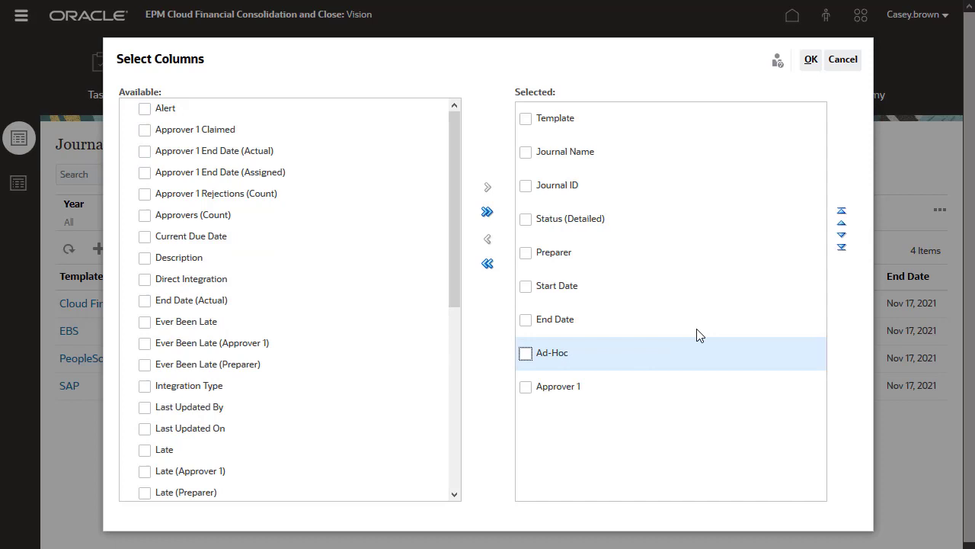
Reorder the selected columns so Ad-Hoc precedes Preparer and Approver 1 precedes Start Date, and apply the layout.
{"action": "left_click", "coordinate": [842, 222]}
{"action": "left_click", "coordinate": [842, 222]}
{"action": "left_click", "coordinate": [842, 223]}
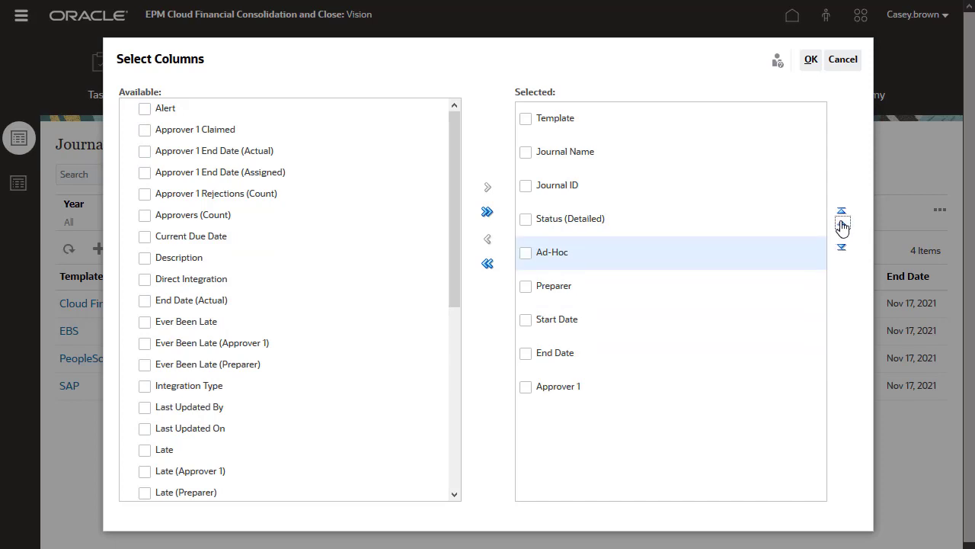
{"action": "left_click", "coordinate": [691, 387]}
{"action": "left_click", "coordinate": [842, 222]}
{"action": "left_click", "coordinate": [842, 222]}
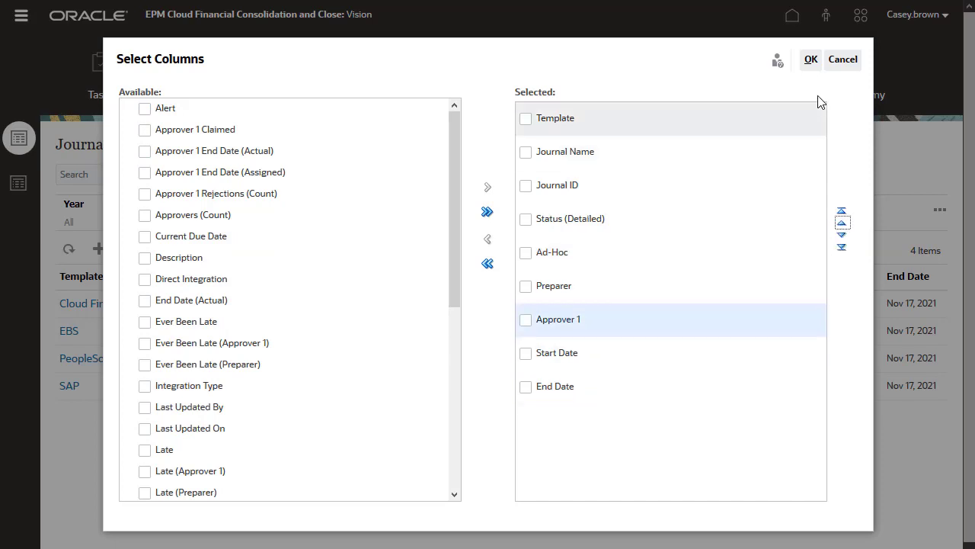
{"action": "left_click", "coordinate": [811, 59]}
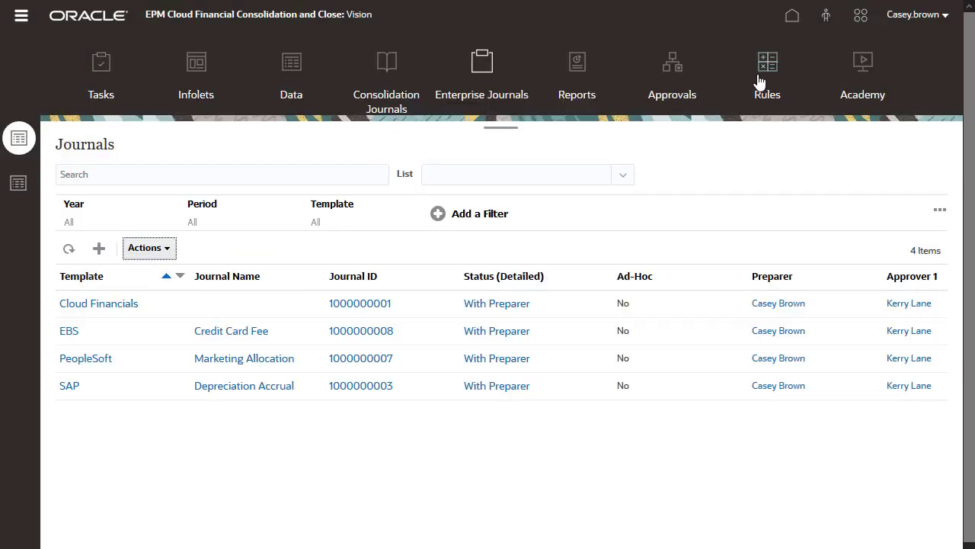
Sort the journals by Template in ascending order and save the view as a list named My List.
{"action": "left_click", "coordinate": [181, 278]}
{"action": "left_click", "coordinate": [167, 276]}
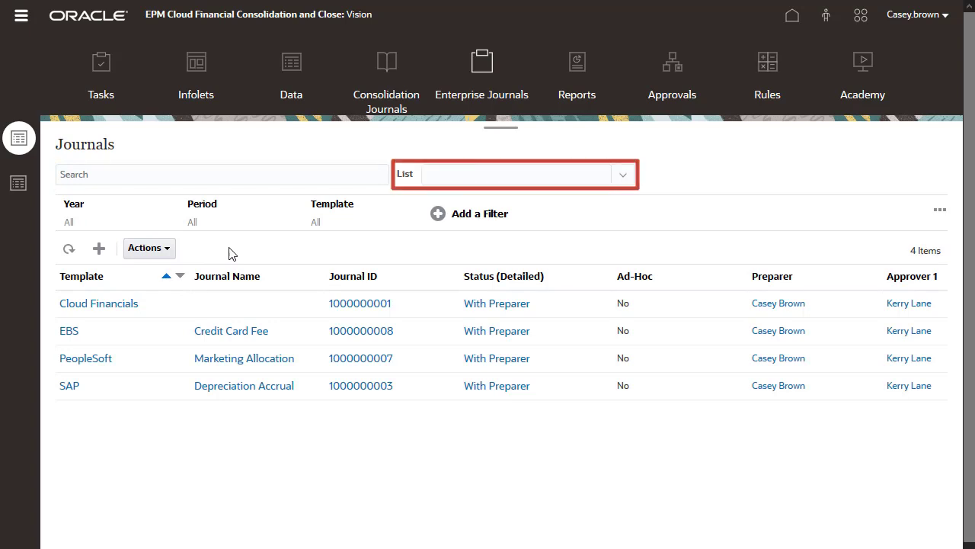
{"action": "left_click", "coordinate": [168, 249]}
{"action": "left_click", "coordinate": [199, 271]}
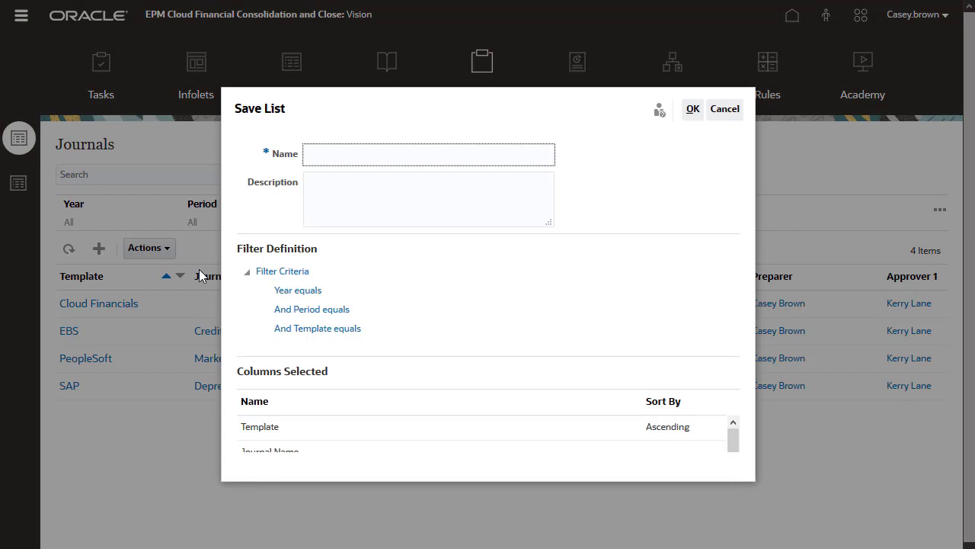
{"action": "type", "text": "My "}
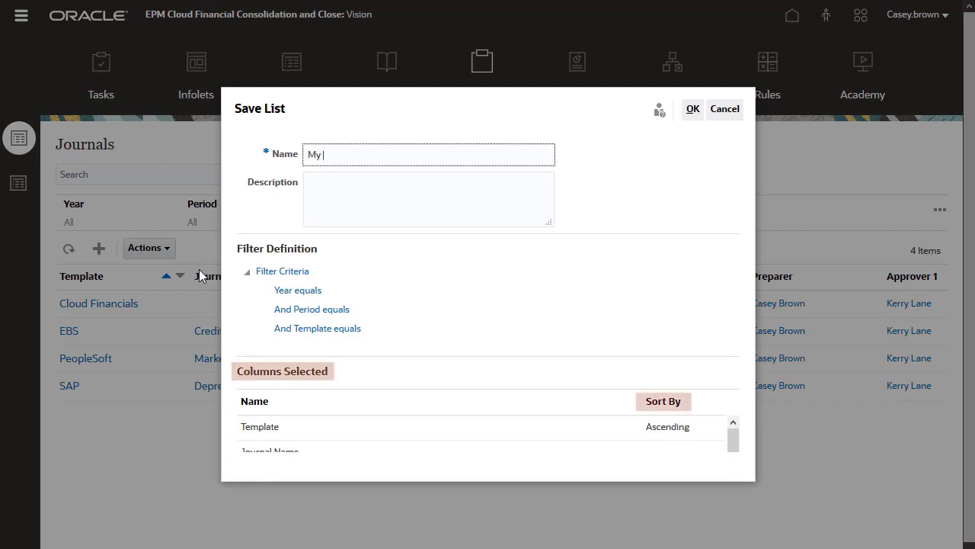
{"action": "type", "text": "List"}
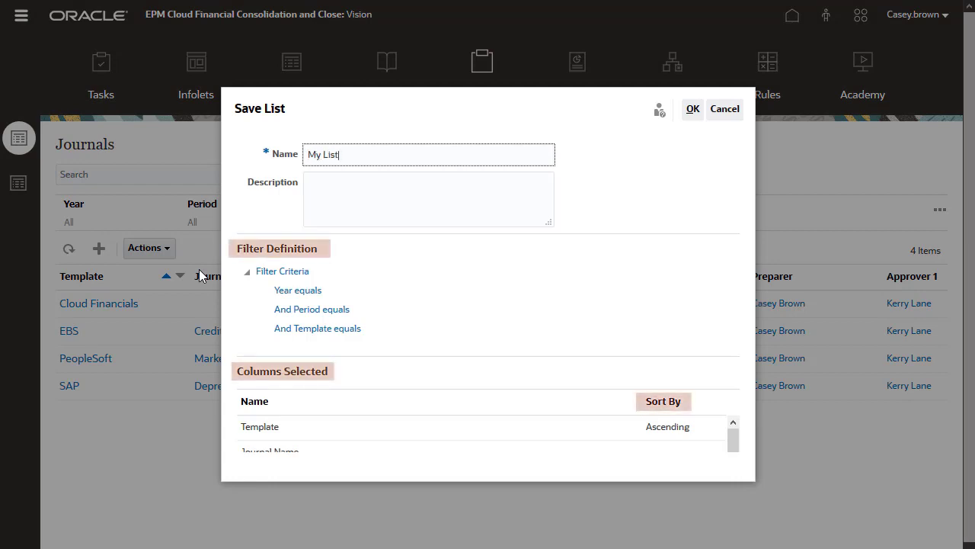
{"action": "left_click", "coordinate": [694, 110]}
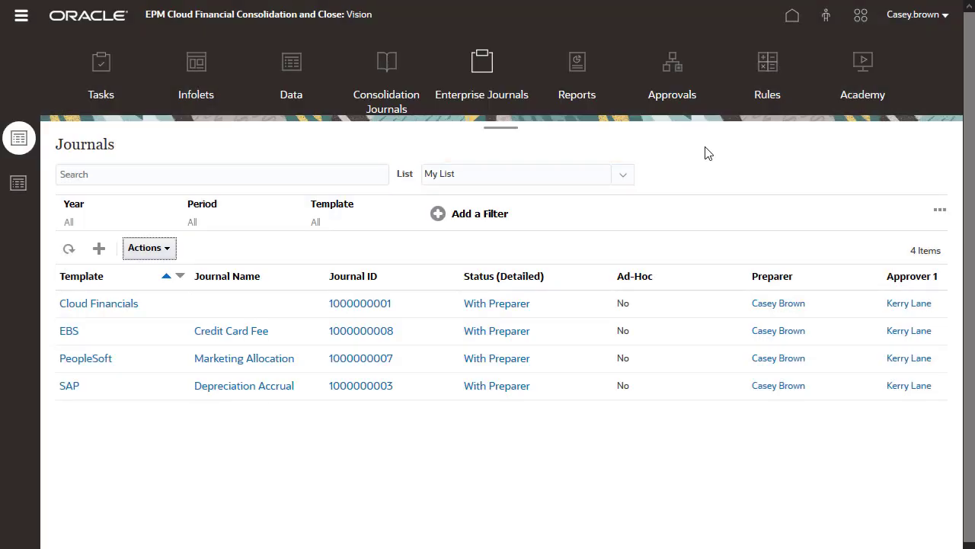
Filter the journals list to year 2021 and period Nov.
{"action": "left_click", "coordinate": [76, 223]}
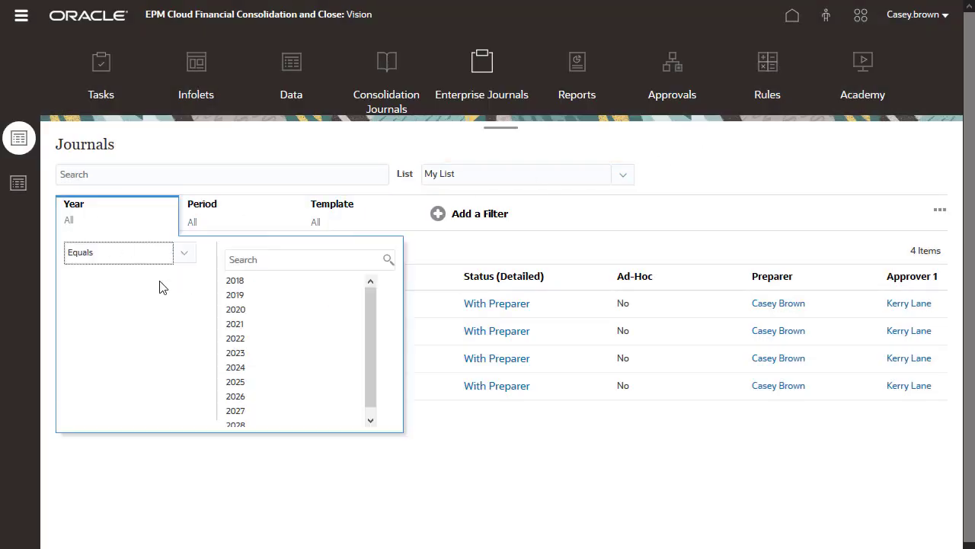
{"action": "left_click", "coordinate": [235, 324]}
{"action": "left_click", "coordinate": [196, 223]}
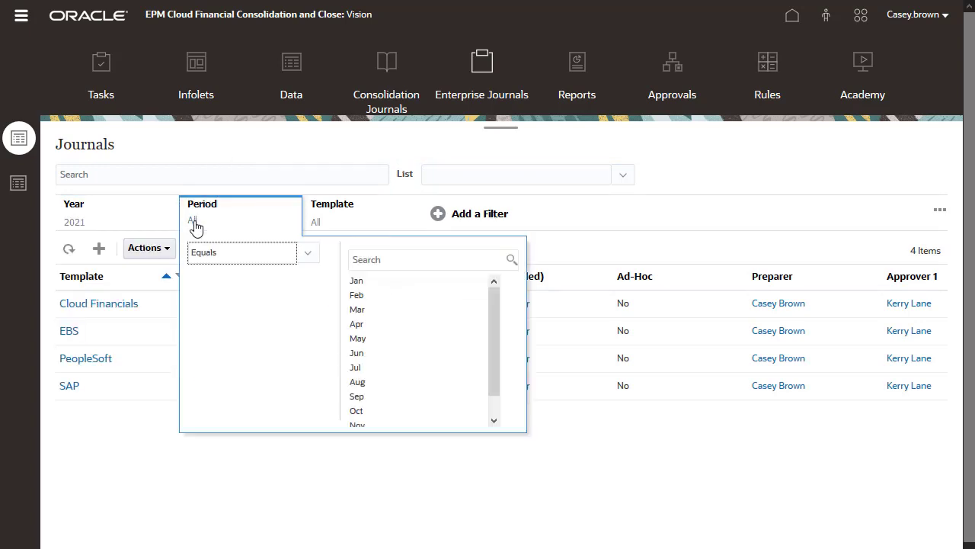
{"action": "left_click", "coordinate": [494, 420]}
{"action": "left_click", "coordinate": [420, 407]}
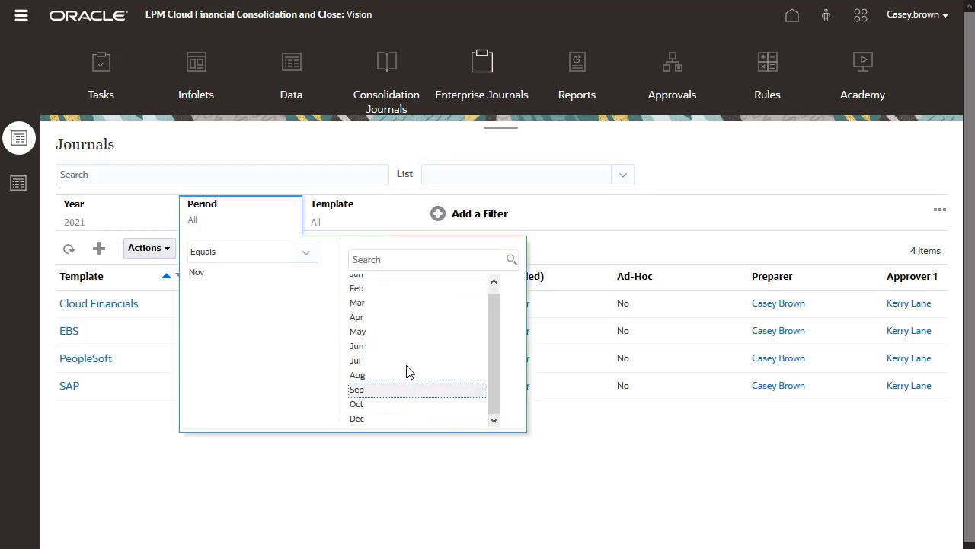
{"action": "left_click", "coordinate": [377, 157]}
Add an Ad-Hoc filter to the journals list and remove it again without setting a condition.
{"action": "left_click", "coordinate": [472, 219]}
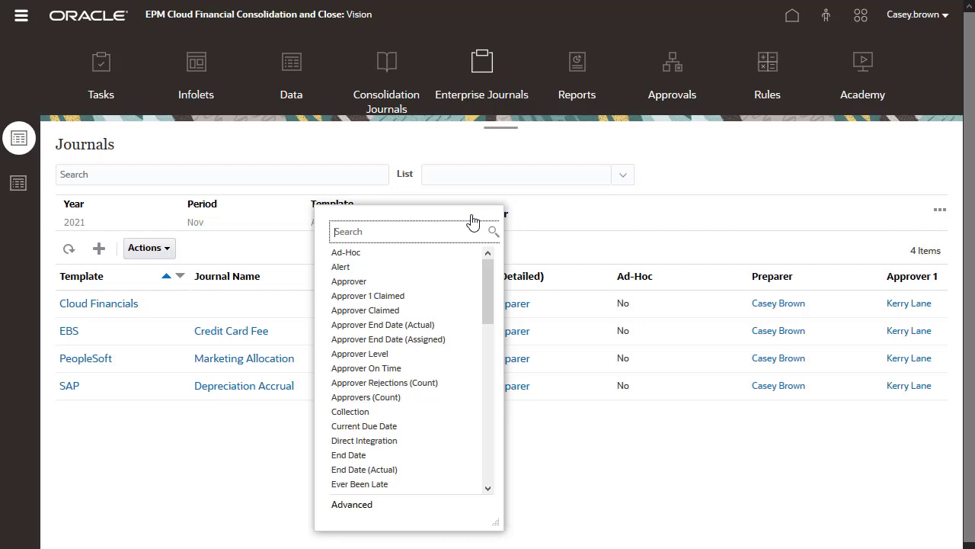
{"action": "left_click", "coordinate": [404, 252]}
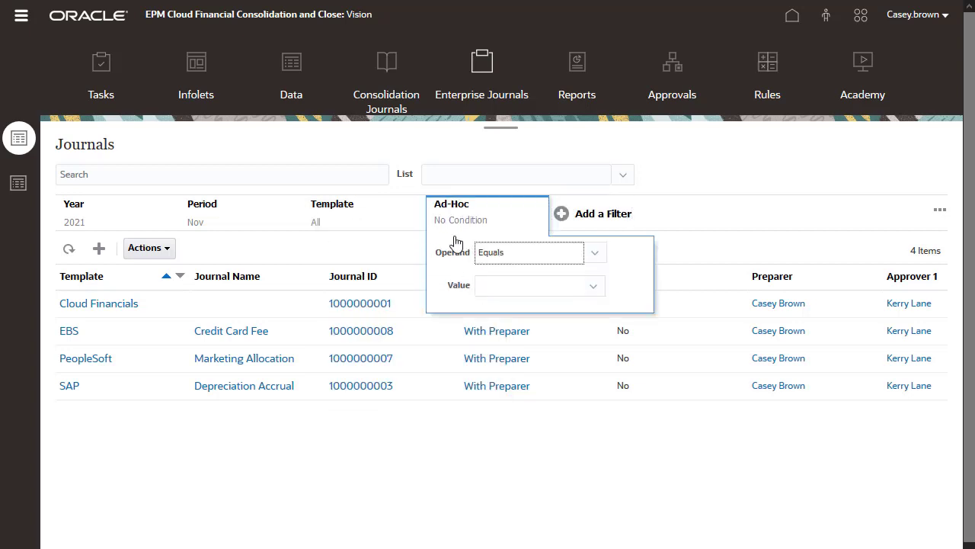
{"action": "left_click", "coordinate": [542, 208]}
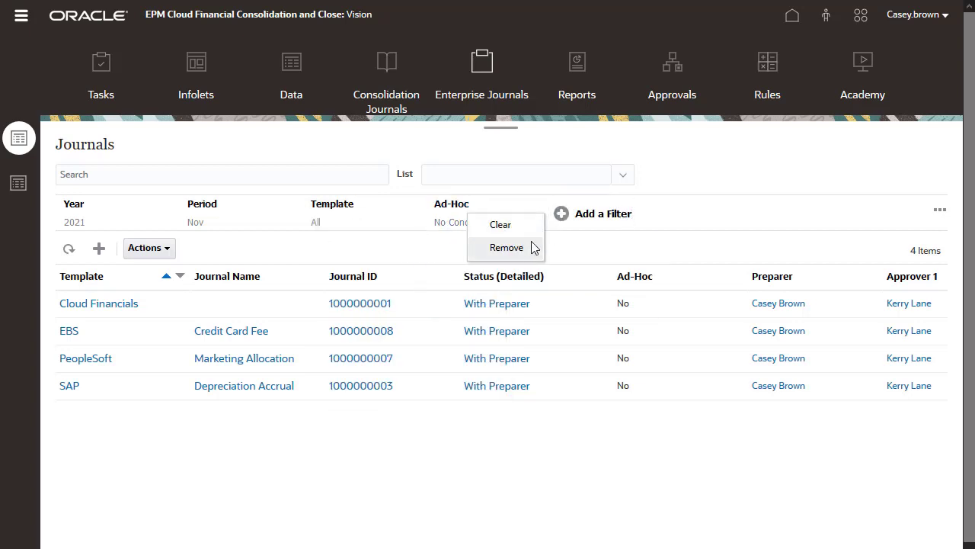
{"action": "left_click", "coordinate": [506, 248]}
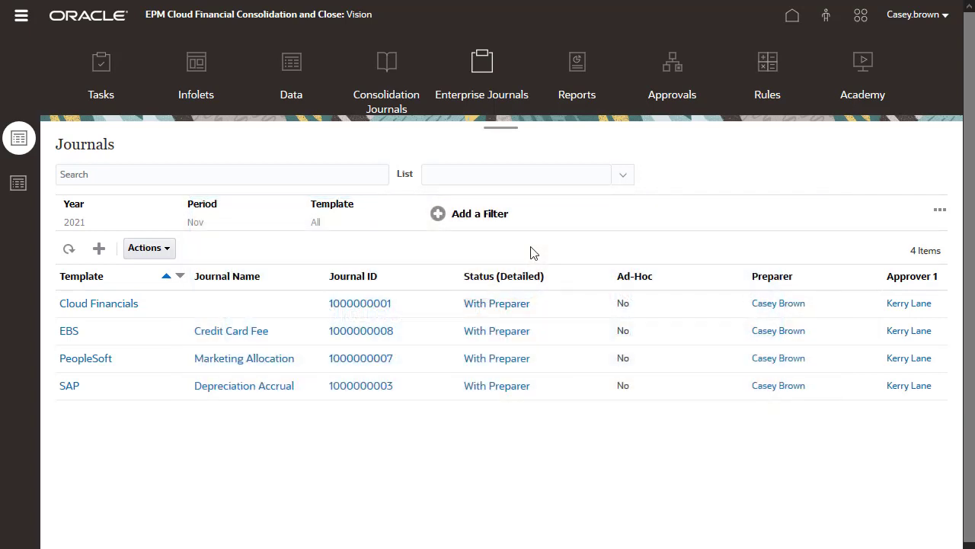
Open the Cloud Financials journal and view its import and export options.
{"action": "left_click", "coordinate": [358, 306]}
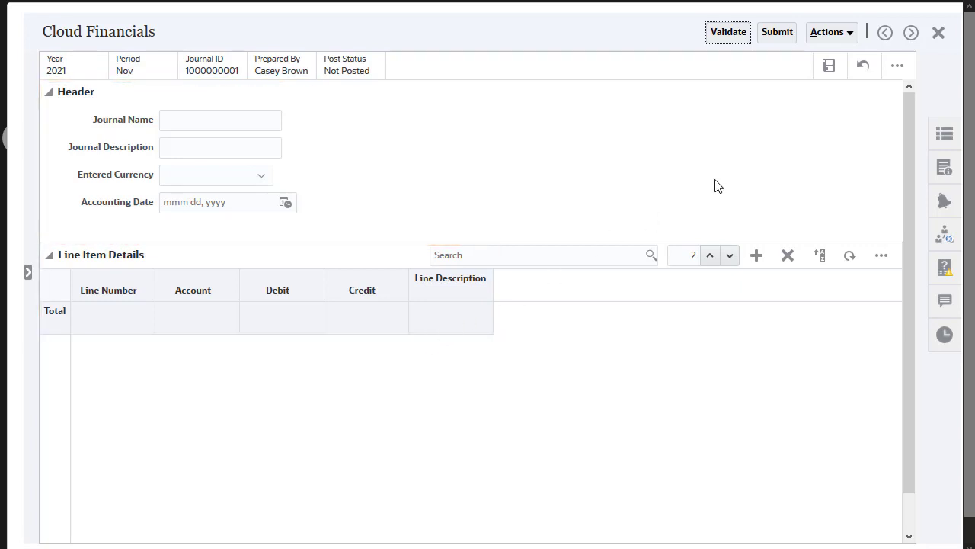
{"action": "left_click", "coordinate": [896, 67]}
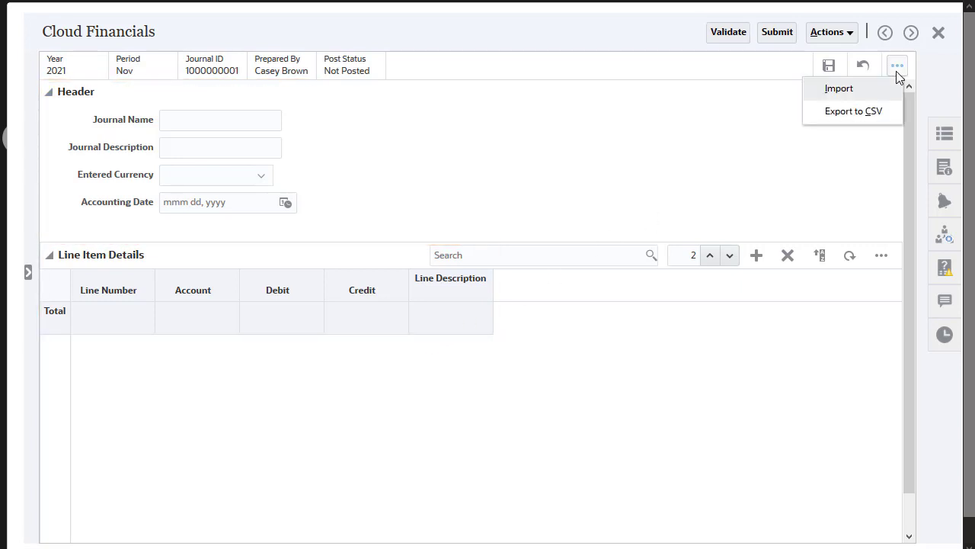
{"action": "left_click", "coordinate": [785, 135]}
Fill in the journal header with name and description Maintenance Accrual, entered currency USD and accounting date Oct 28, 2021.
{"action": "left_click", "coordinate": [188, 125]}
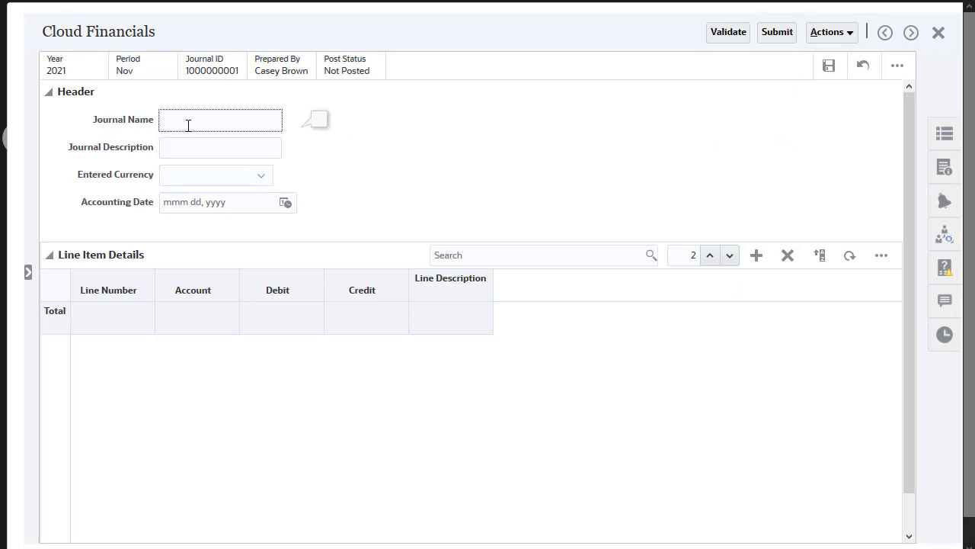
{"action": "type", "text": "Maintenance Accrual"}
{"action": "left_click", "coordinate": [208, 150]}
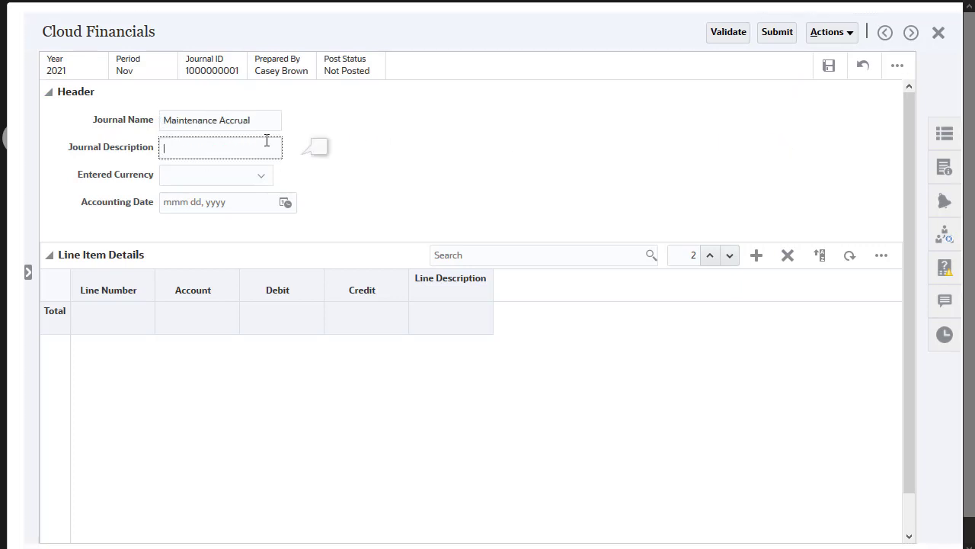
{"action": "type", "text": "Maintenance Accrual"}
{"action": "left_click", "coordinate": [262, 181]}
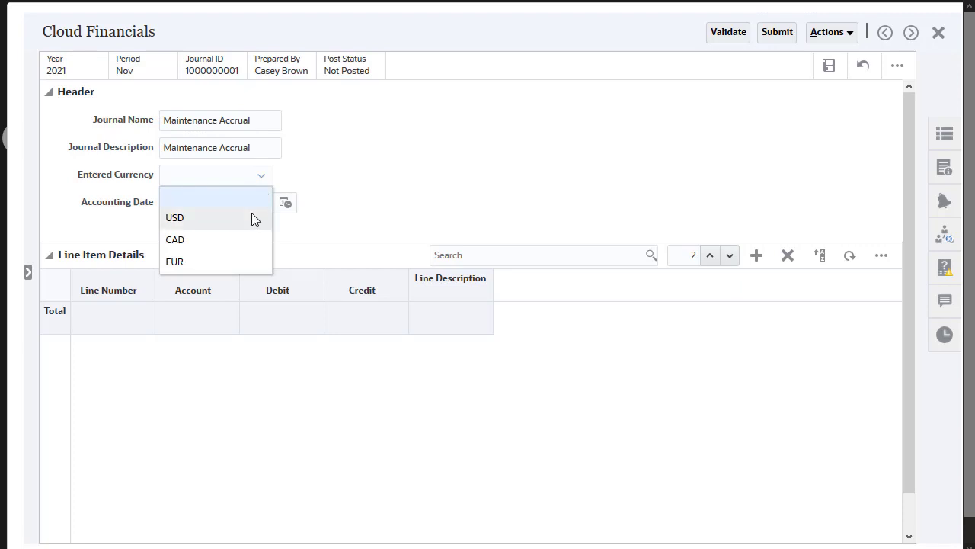
{"action": "left_click", "coordinate": [252, 218]}
{"action": "left_click", "coordinate": [285, 206]}
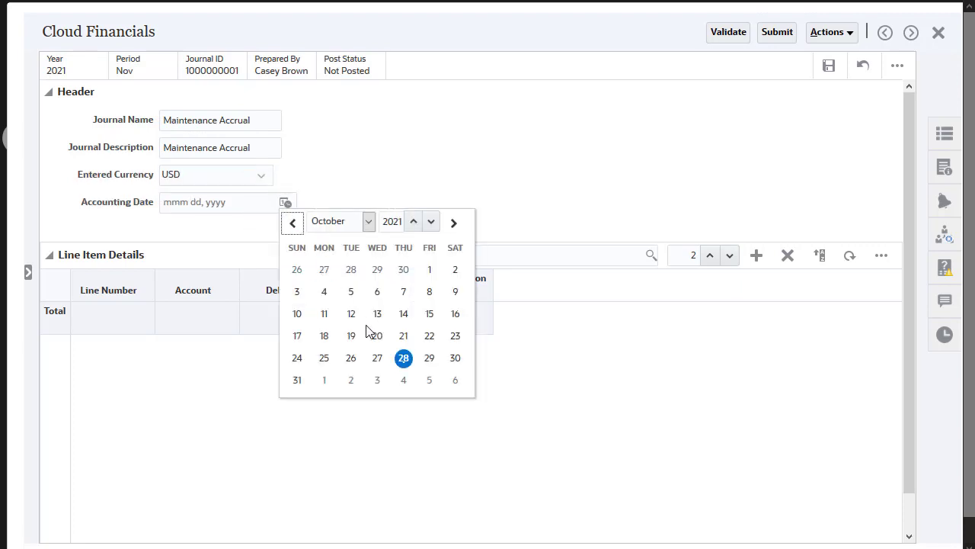
{"action": "left_click", "coordinate": [403, 359]}
Add five empty rows to the journal's line item details.
{"action": "left_click", "coordinate": [708, 260]}
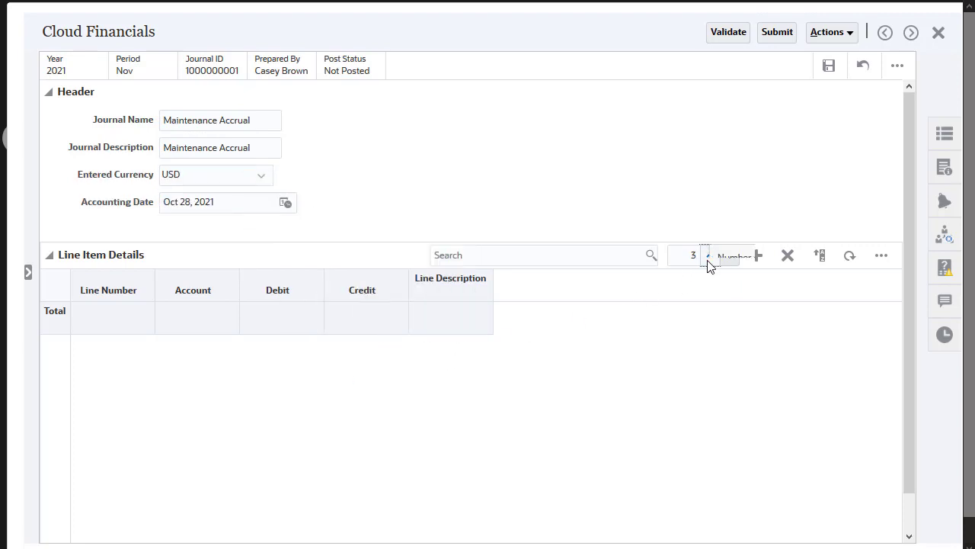
{"action": "left_click", "coordinate": [708, 261]}
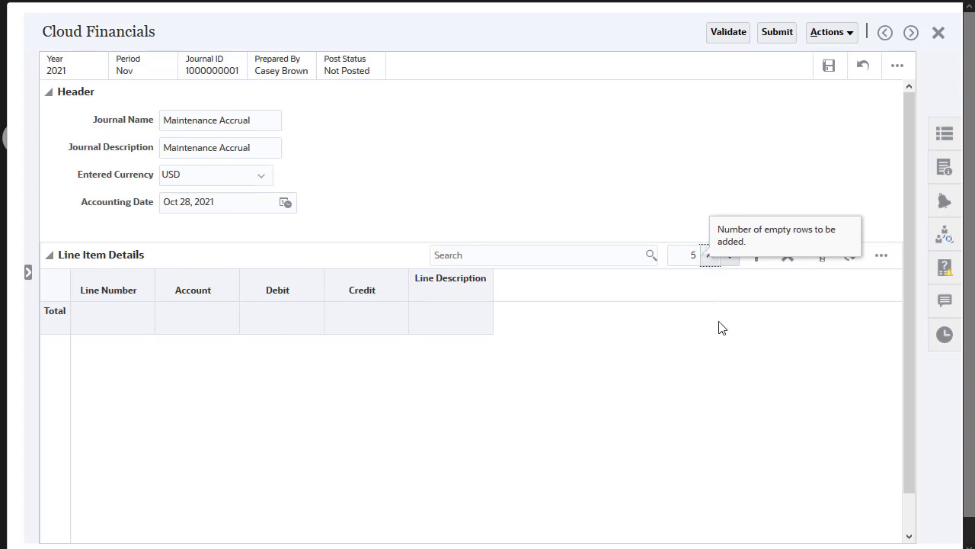
{"action": "left_click", "coordinate": [756, 256]}
Fill in the first line item with line number 1, account 001, credit 1000 and description ACCOUNTS PAYABLE, and widen the Line Description column.
{"action": "left_click", "coordinate": [111, 316]}
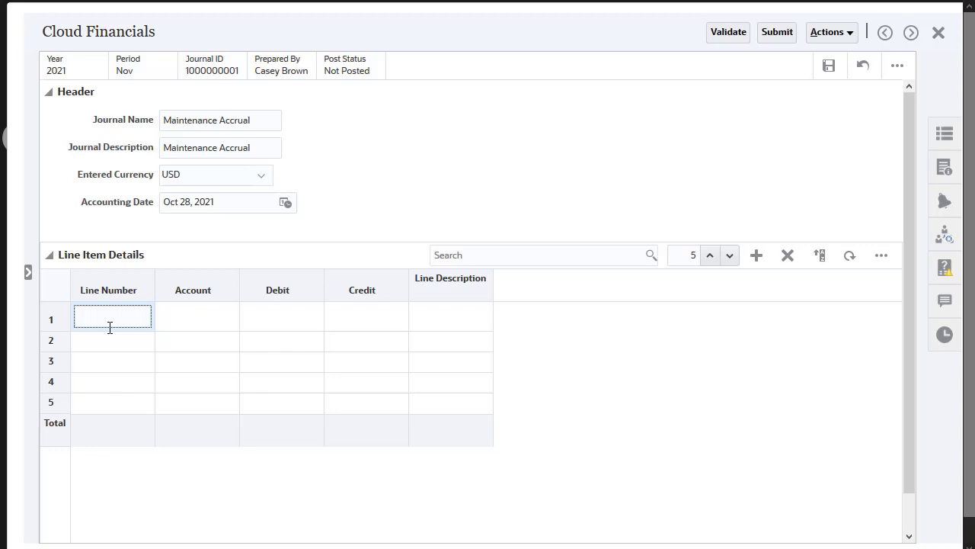
{"action": "key", "text": "Tab"}
{"action": "type", "text": "00"}
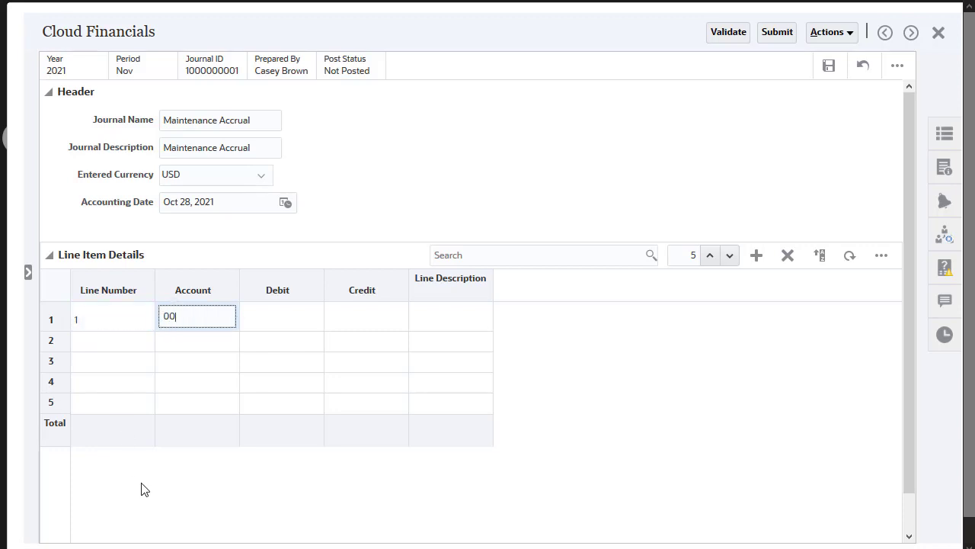
{"action": "key", "text": "Tab"}
{"action": "key", "text": "Tab"}
{"action": "type", "text": "1000"}
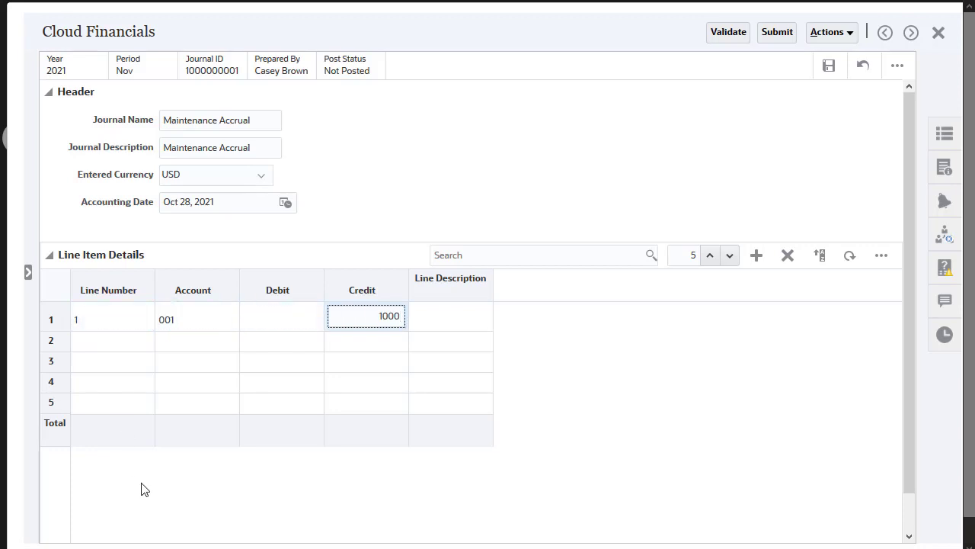
{"action": "key", "text": "Tab"}
{"action": "type", "text": "ACCOUNTS PAY"}
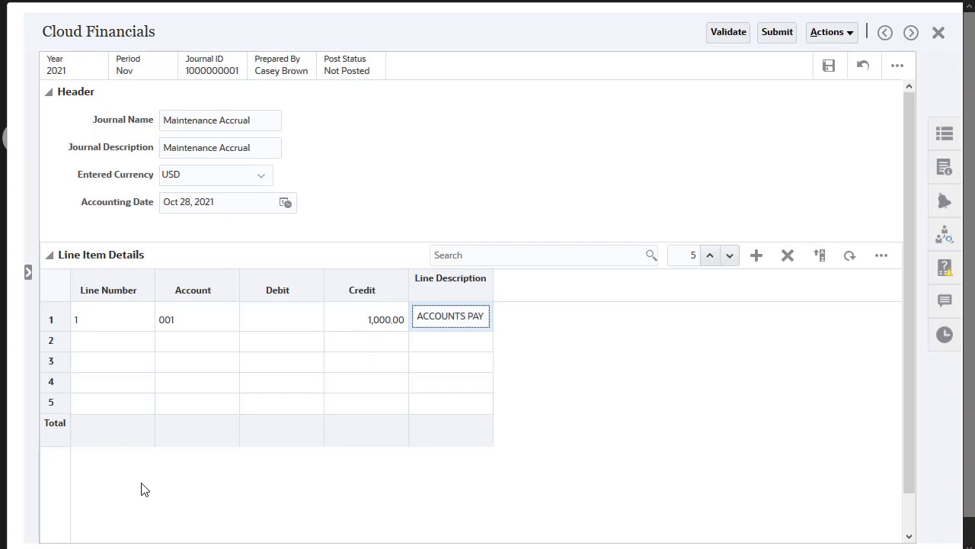
{"action": "type", "text": "ABLE"}
{"action": "left_click_drag", "start_coordinate": [494, 292], "coordinate": [616, 291]}
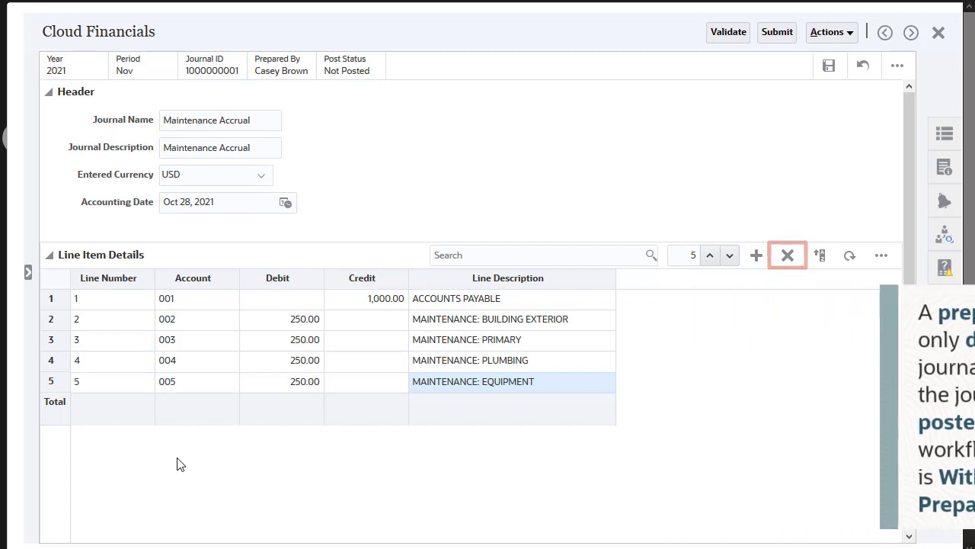
Swap the values of the Debit and Credit columns in the line items and swap them back again.
{"action": "left_click", "coordinate": [286, 278]}
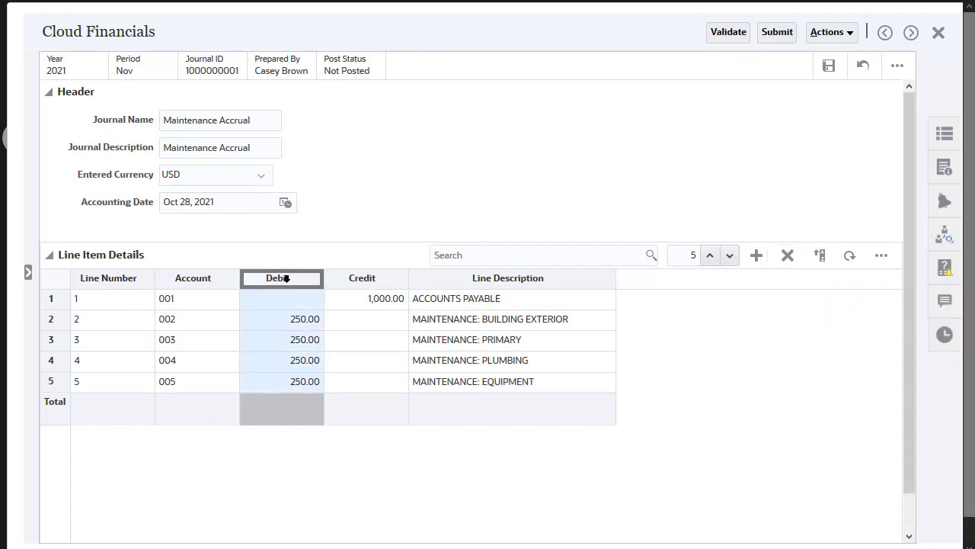
{"action": "left_click", "coordinate": [352, 279], "text": "shift"}
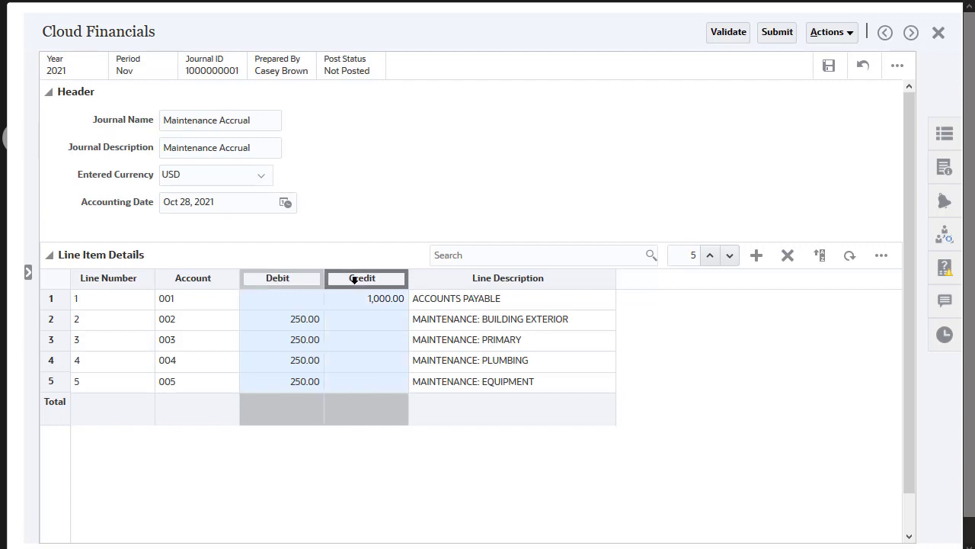
{"action": "left_click", "coordinate": [881, 256]}
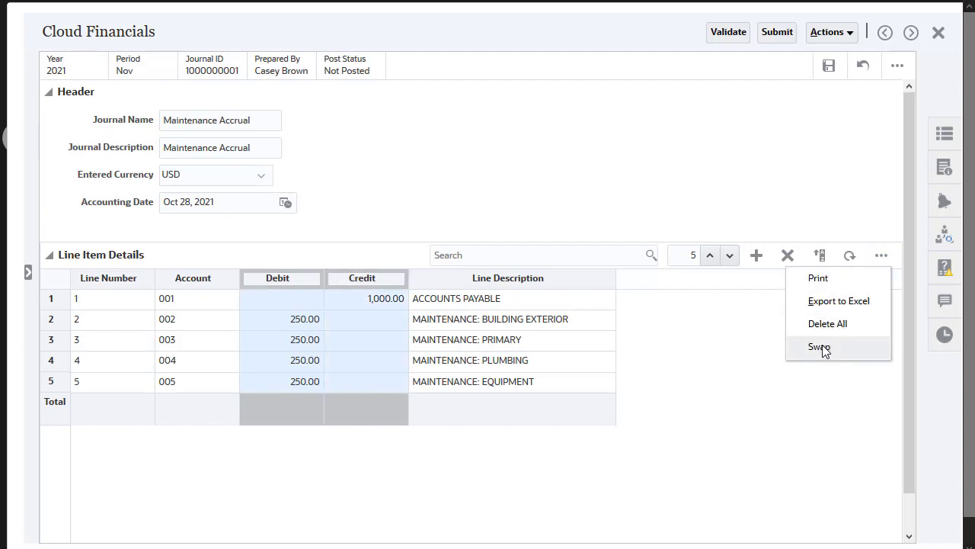
{"action": "left_click", "coordinate": [820, 348]}
{"action": "left_click", "coordinate": [290, 277]}
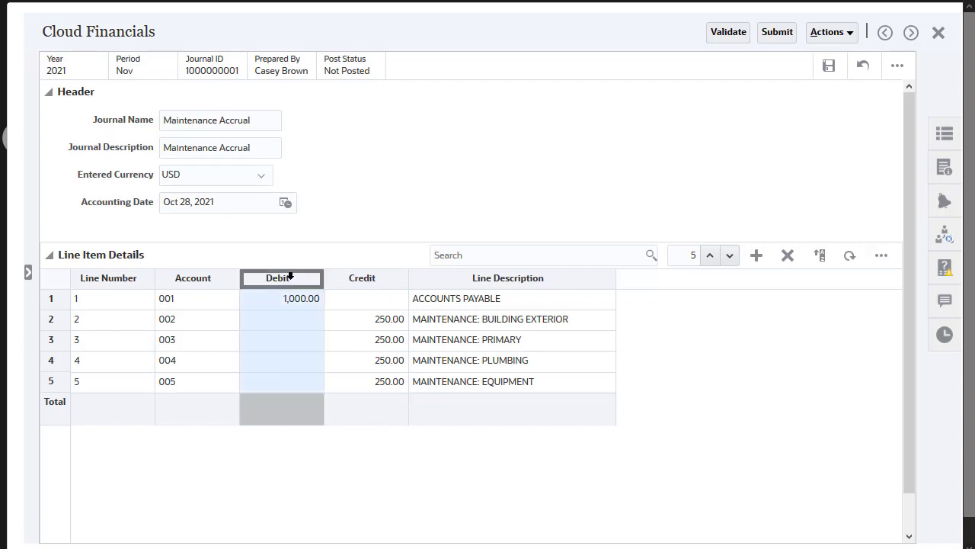
{"action": "left_click", "coordinate": [370, 279], "text": "ctrl"}
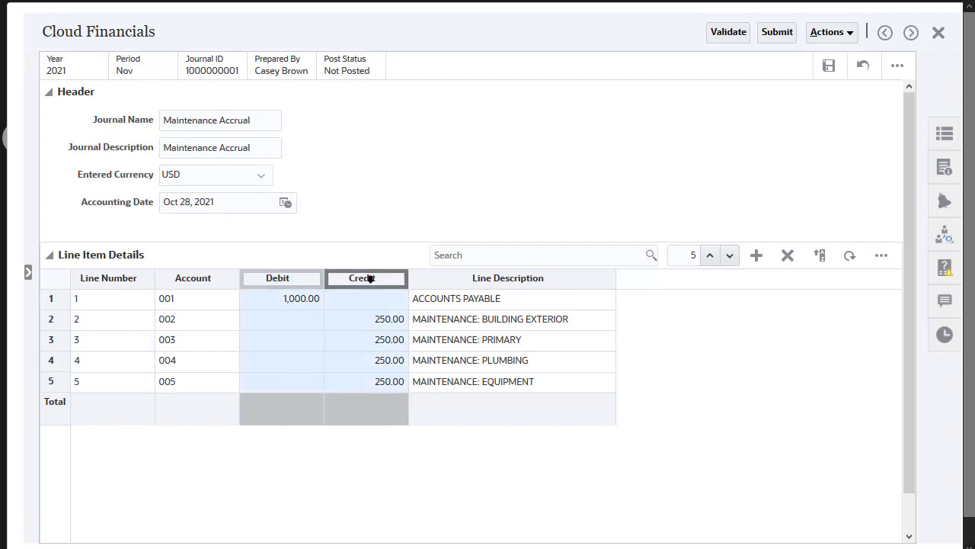
{"action": "left_click", "coordinate": [882, 257]}
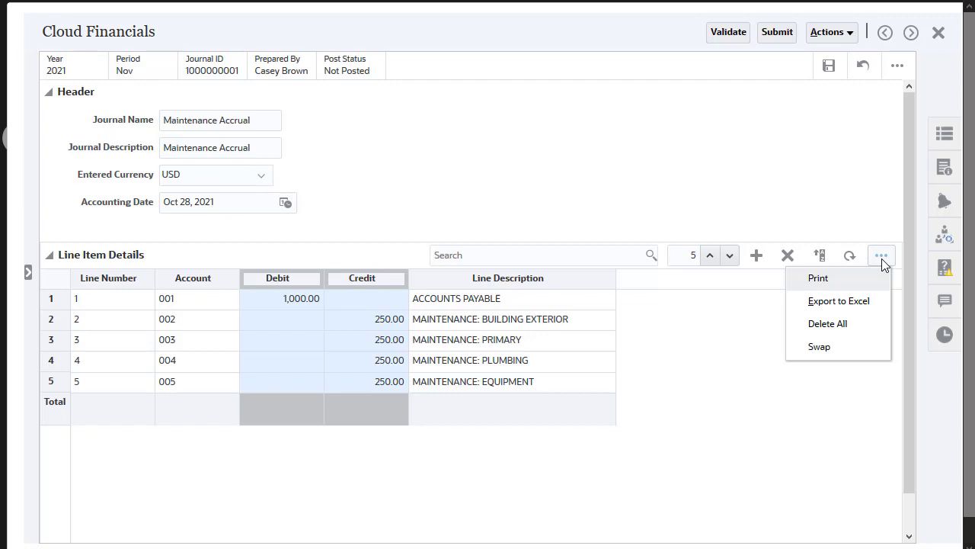
{"action": "left_click", "coordinate": [814, 347]}
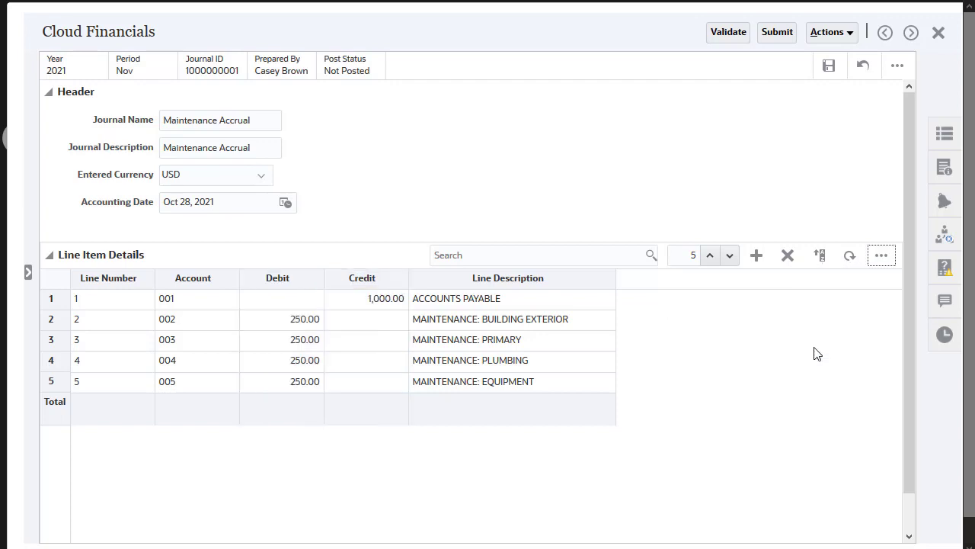
Look through the additional line item options, such as Export to Excel and Delete All, and save the journal.
{"action": "left_click", "coordinate": [881, 264]}
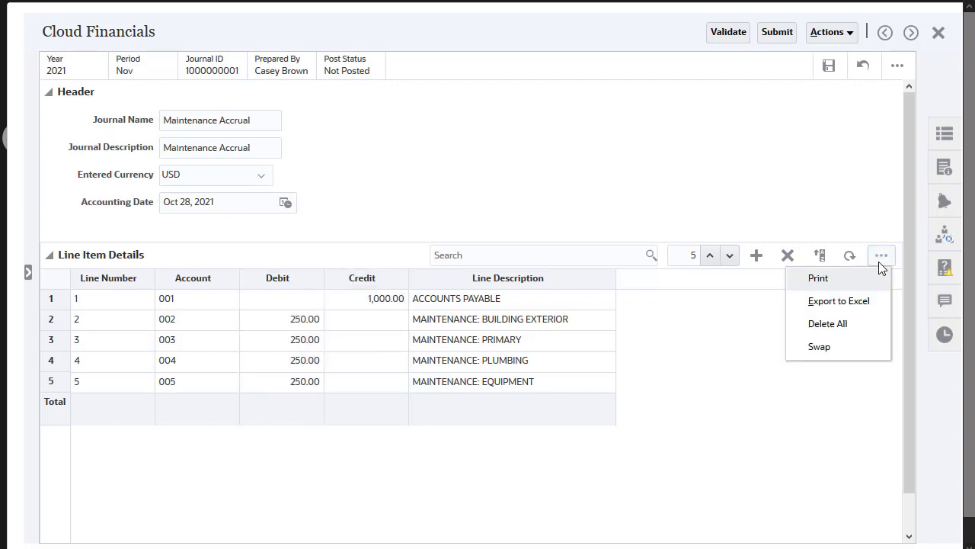
{"action": "key", "text": "Down"}
{"action": "key", "text": "Down"}
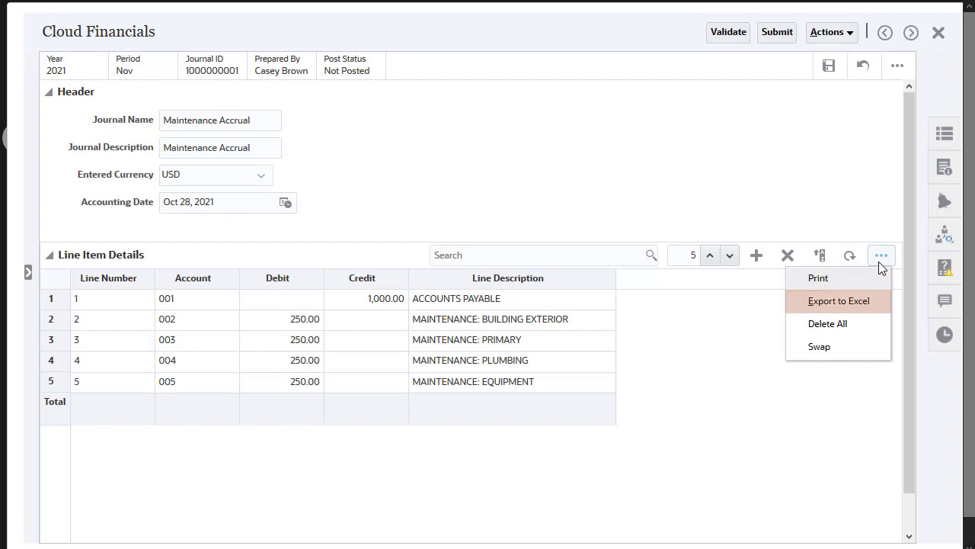
{"action": "key", "text": "Down"}
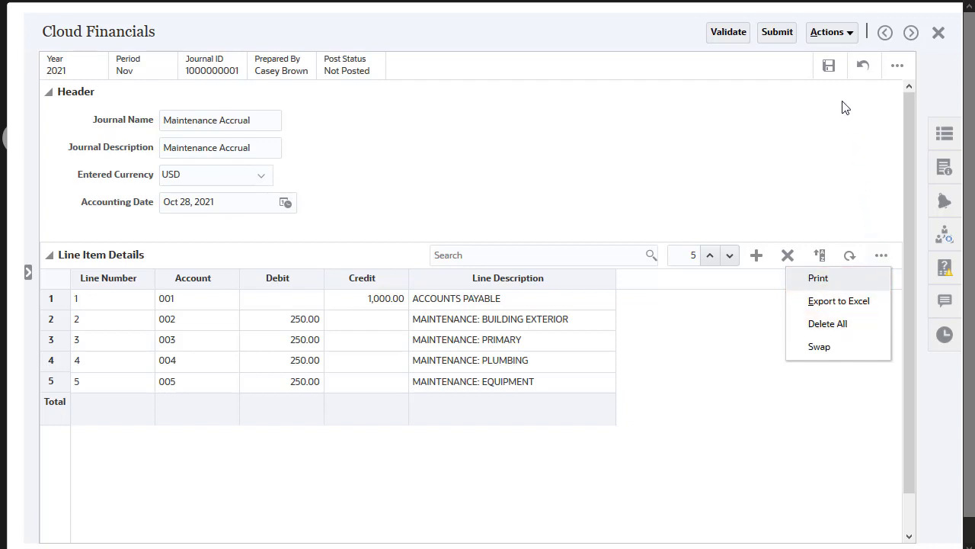
{"action": "left_click", "coordinate": [829, 67]}
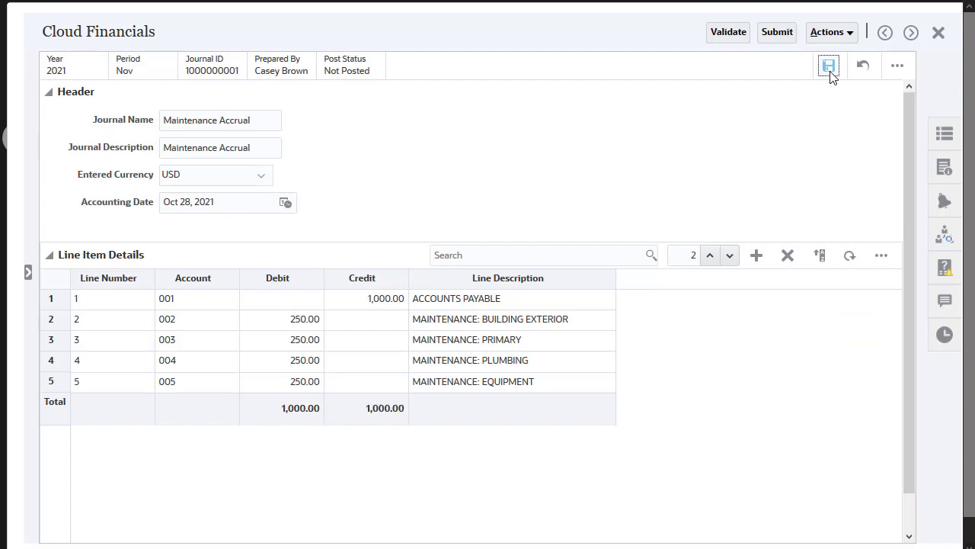
View the journal's instructions and answer Yes to the questions about attached supporting documentation and adherence to company policy.
{"action": "left_click", "coordinate": [942, 166]}
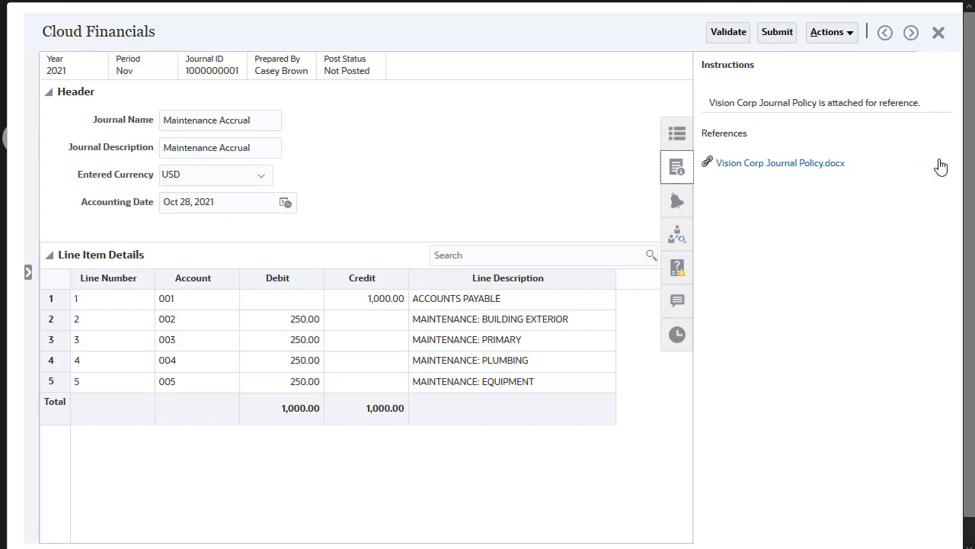
{"action": "left_click", "coordinate": [677, 268]}
{"action": "left_click", "coordinate": [835, 235]}
{"action": "left_click", "coordinate": [793, 270]}
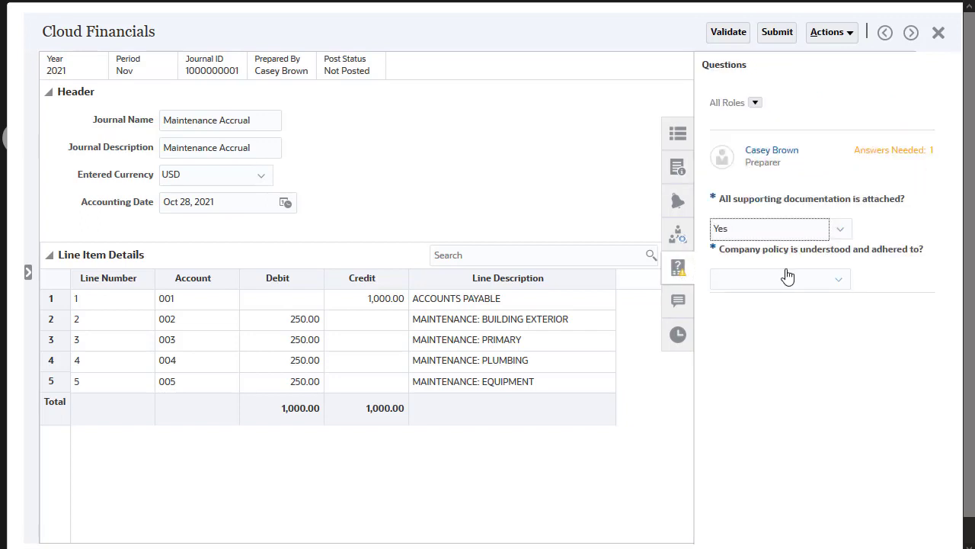
{"action": "left_click", "coordinate": [837, 280]}
{"action": "left_click", "coordinate": [765, 321]}
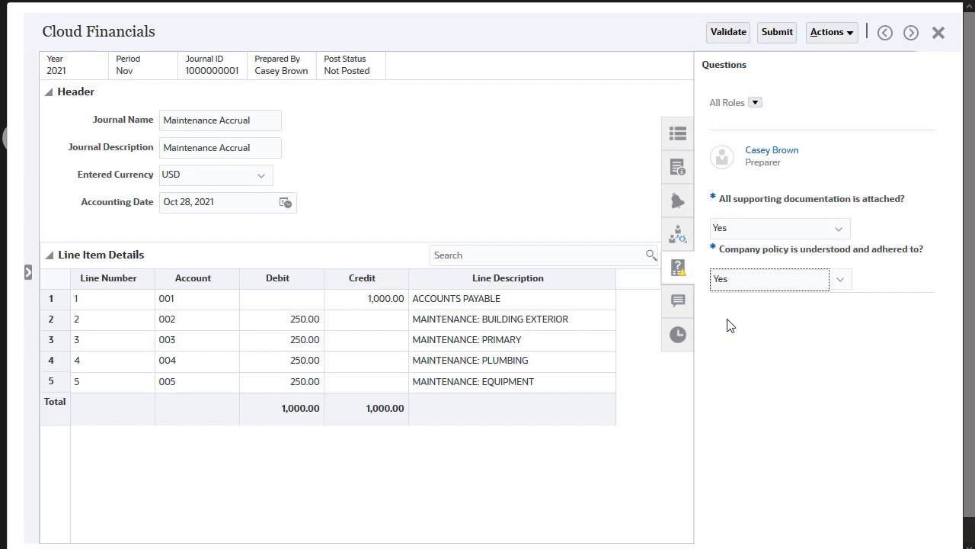
Write the comment "I completed journal entries." on the journal and attach Supporting Document.docx to it.
{"action": "left_click", "coordinate": [678, 302]}
{"action": "left_click", "coordinate": [638, 111]}
{"action": "type", "text": "I c"}
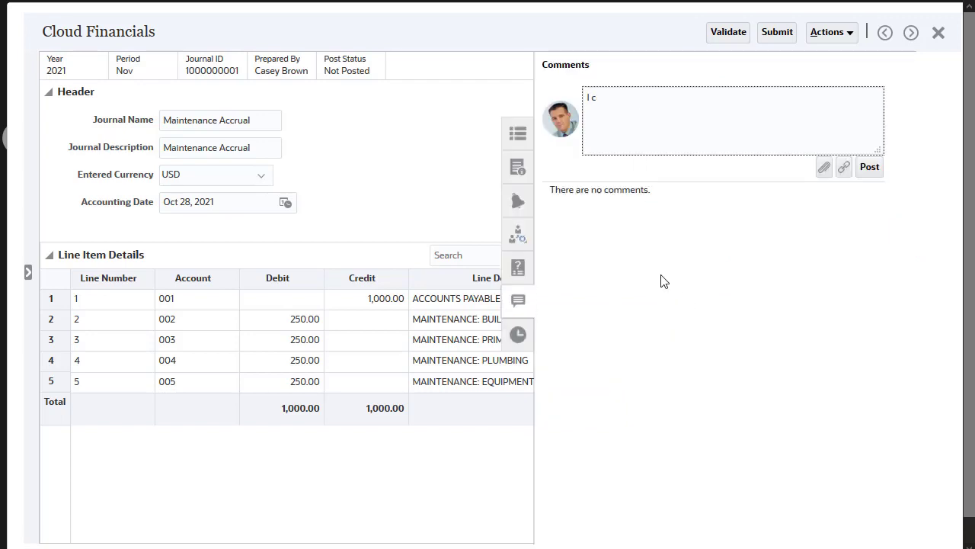
{"action": "type", "text": "ompleted journal entries."}
{"action": "left_click", "coordinate": [822, 169]}
{"action": "left_click", "coordinate": [583, 278]}
{"action": "left_click", "coordinate": [340, 244]}
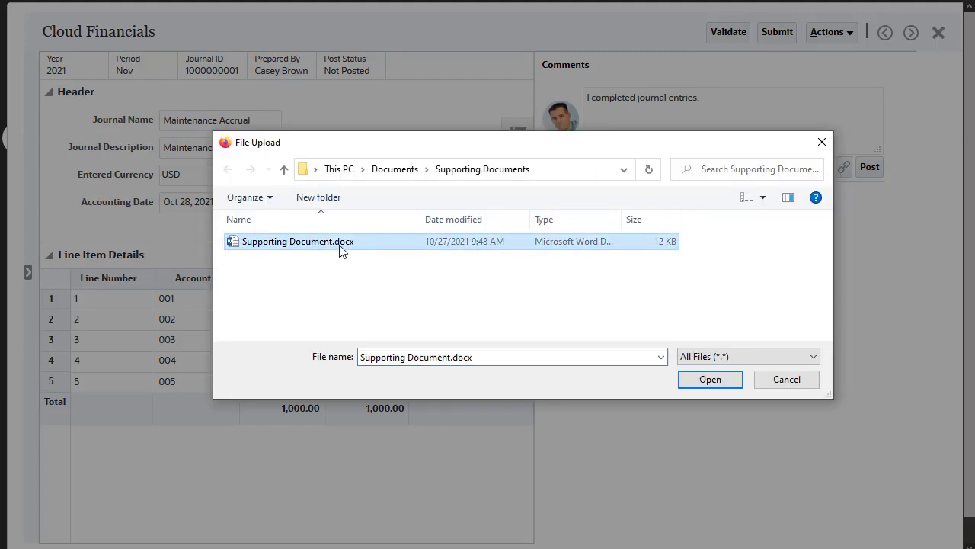
{"action": "left_click", "coordinate": [710, 380]}
{"action": "left_click", "coordinate": [743, 179]}
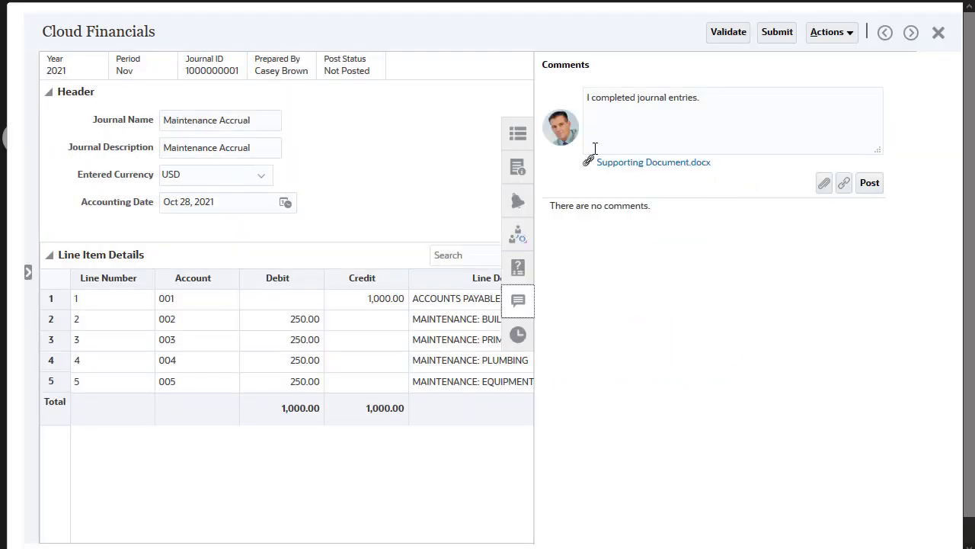
Review the journal's properties, alerts, workflow and history.
{"action": "left_click", "coordinate": [521, 134]}
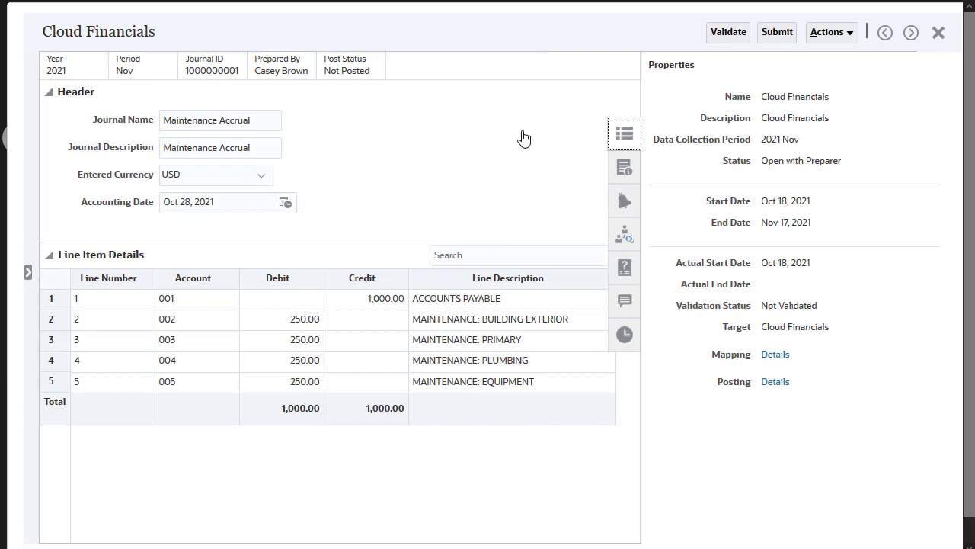
{"action": "left_click", "coordinate": [624, 202]}
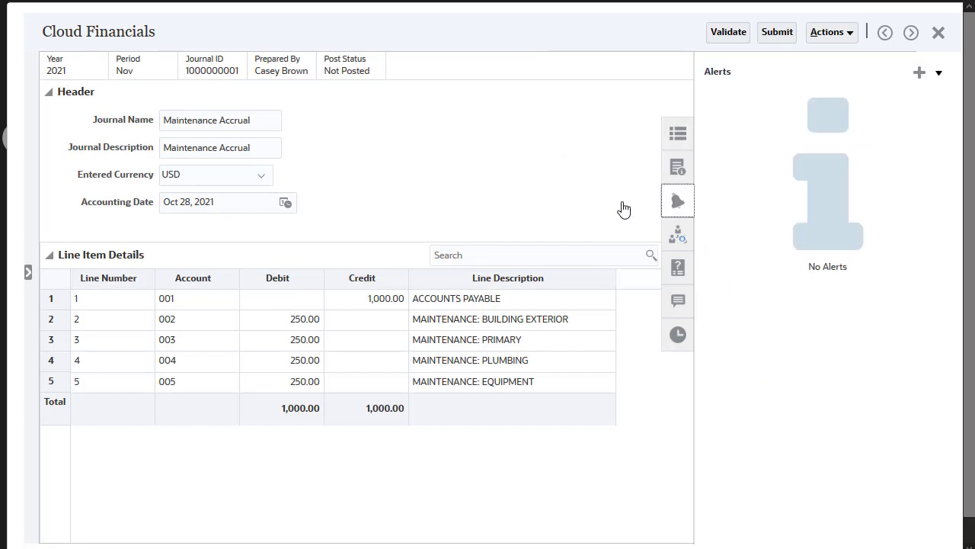
{"action": "left_click", "coordinate": [679, 238]}
{"action": "left_click", "coordinate": [678, 334]}
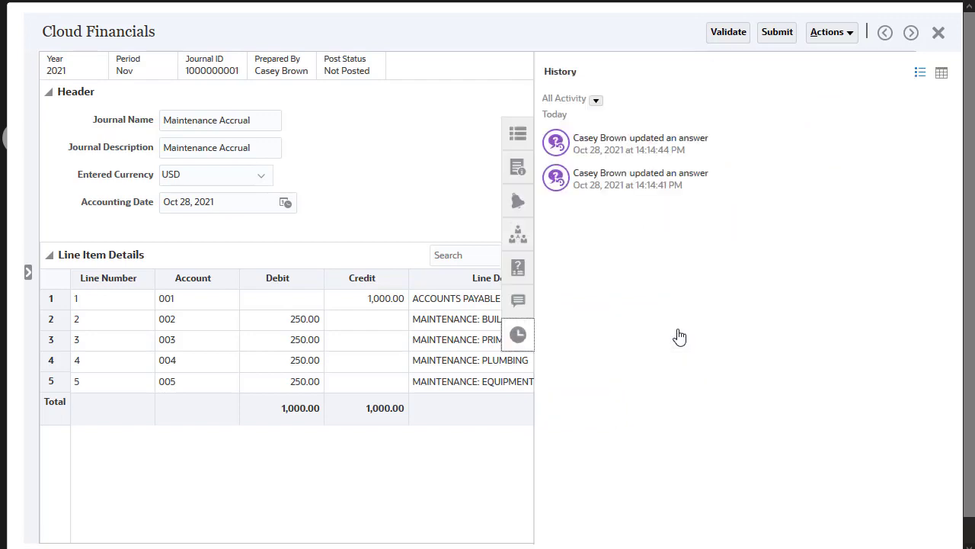
Validate the Cloud Financials journal and submit it to the approver, closing it to return to the journals list.
{"action": "left_click", "coordinate": [724, 36]}
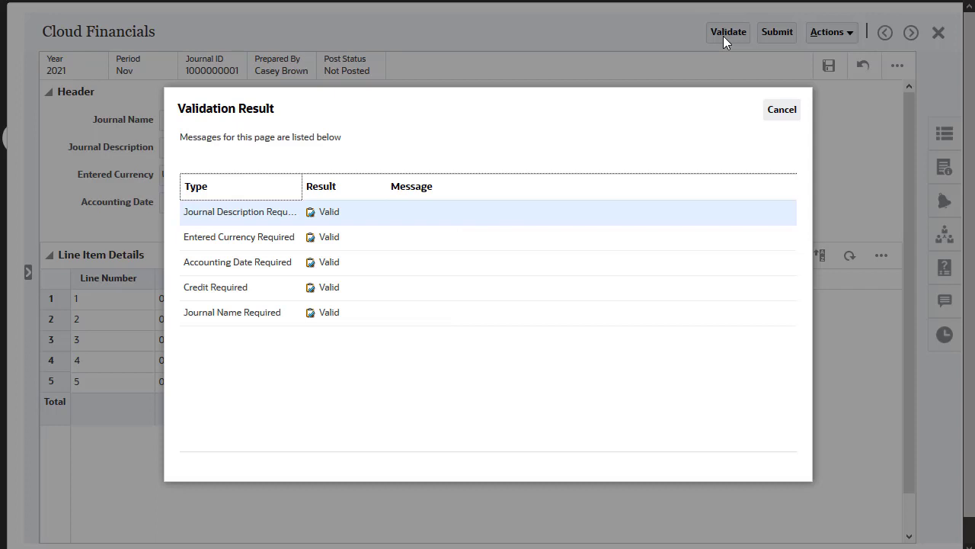
{"action": "left_click", "coordinate": [782, 111]}
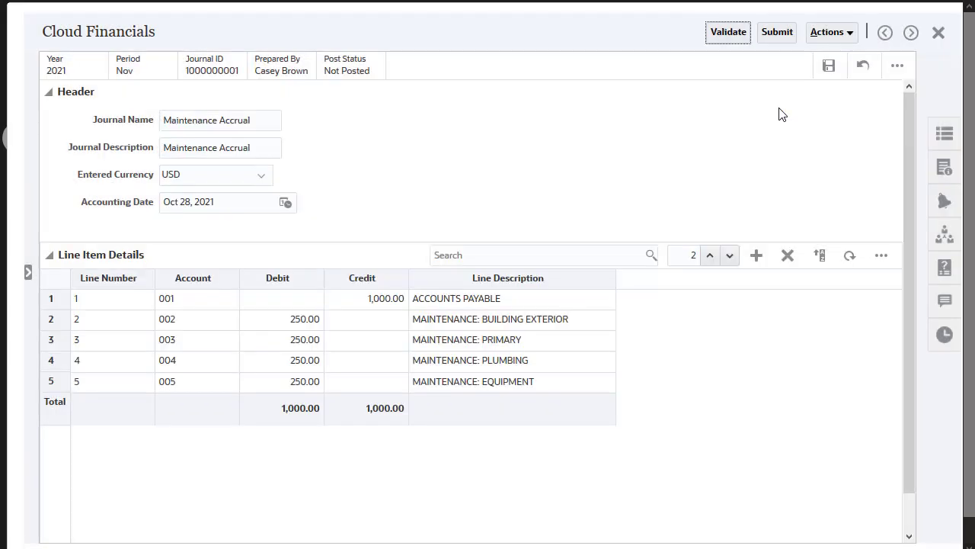
{"action": "left_click", "coordinate": [777, 33]}
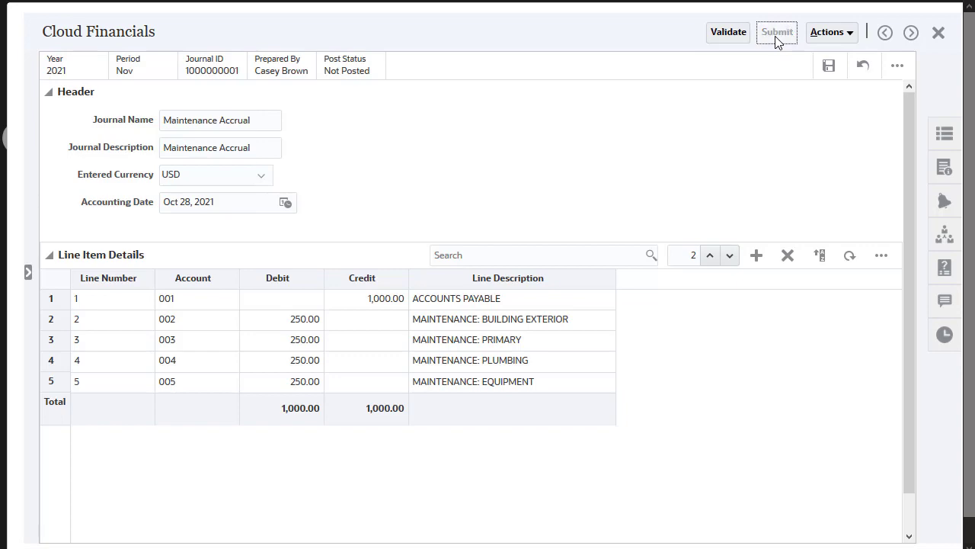
{"action": "left_click", "coordinate": [938, 35]}
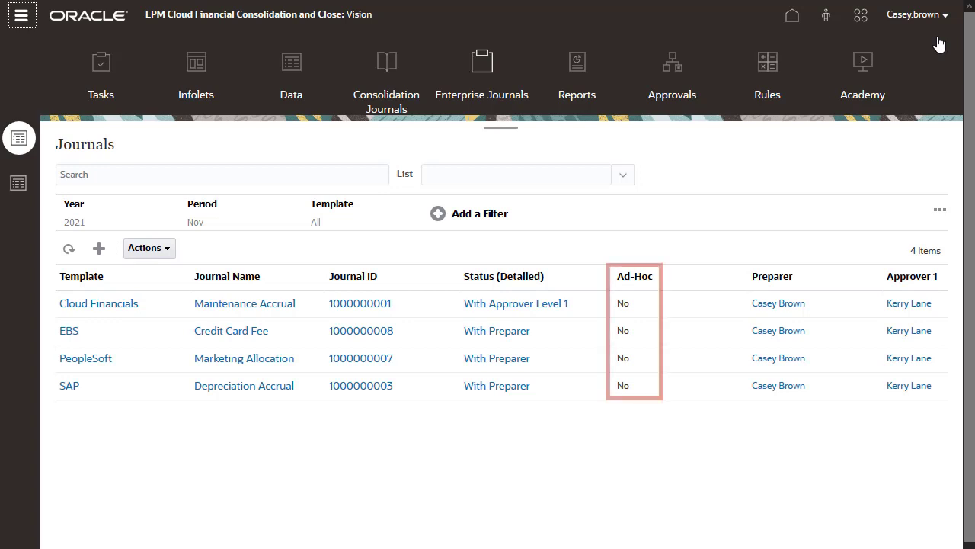
Filter the journals list by the template Cloud Financials.
{"action": "left_click", "coordinate": [316, 221]}
{"action": "left_click", "coordinate": [509, 280]}
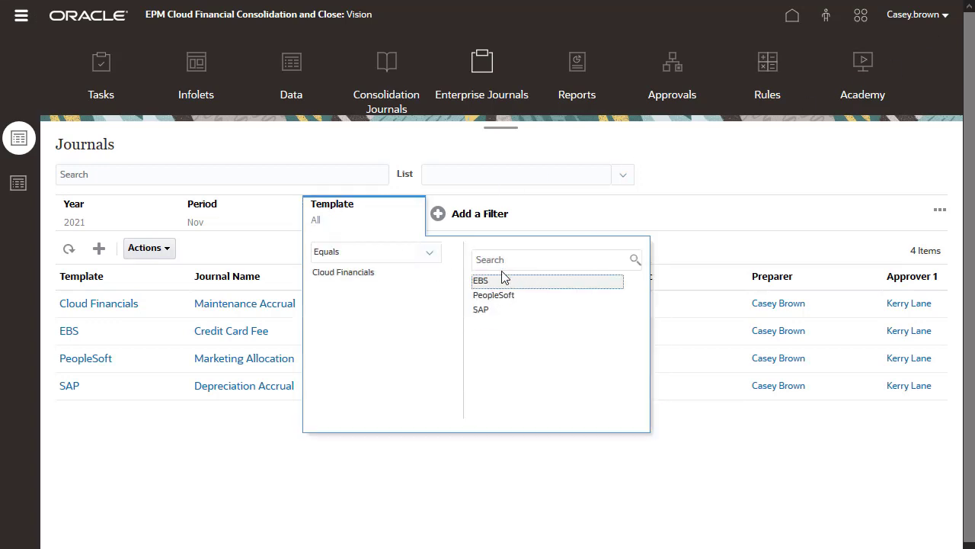
{"action": "left_click", "coordinate": [427, 156]}
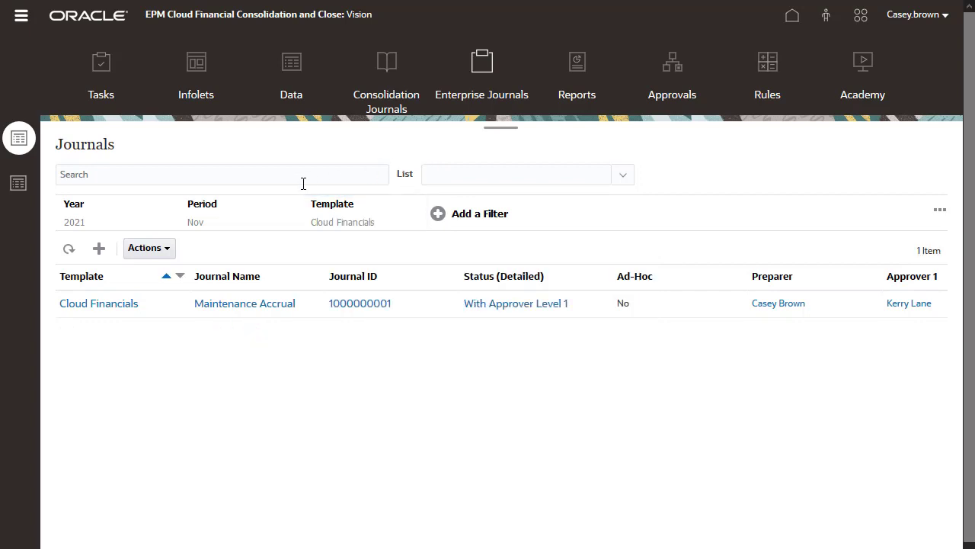
Create an ad-hoc journal from the Cloud Financials template for Nov 2021, assigning the listed user other than the preparer as Approver 1.
{"action": "left_click", "coordinate": [99, 251]}
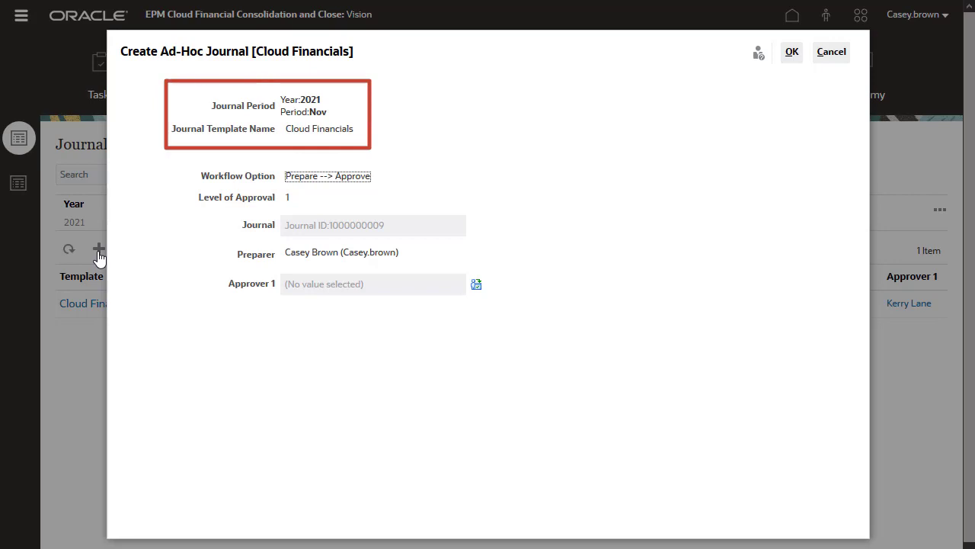
{"action": "left_click", "coordinate": [477, 285]}
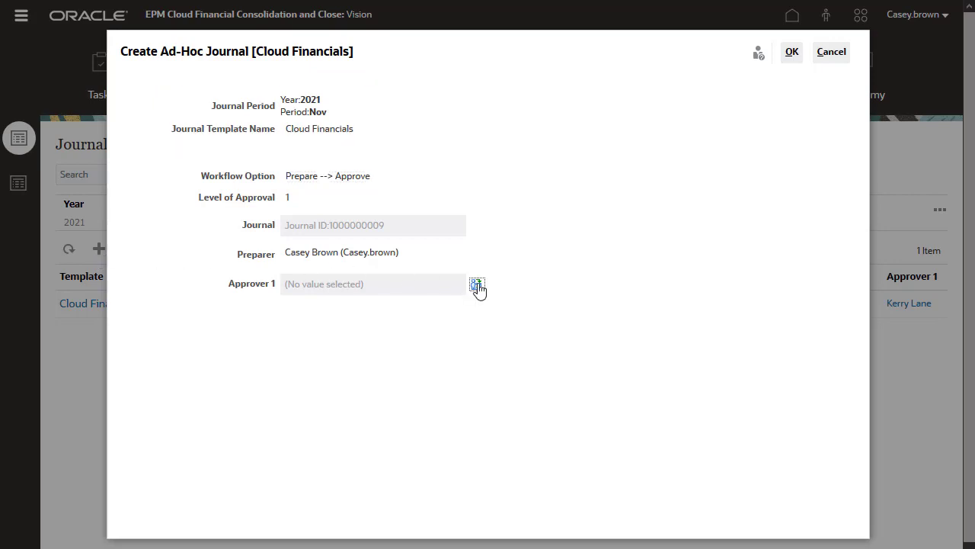
{"action": "left_click", "coordinate": [558, 121]}
{"action": "left_click", "coordinate": [423, 243]}
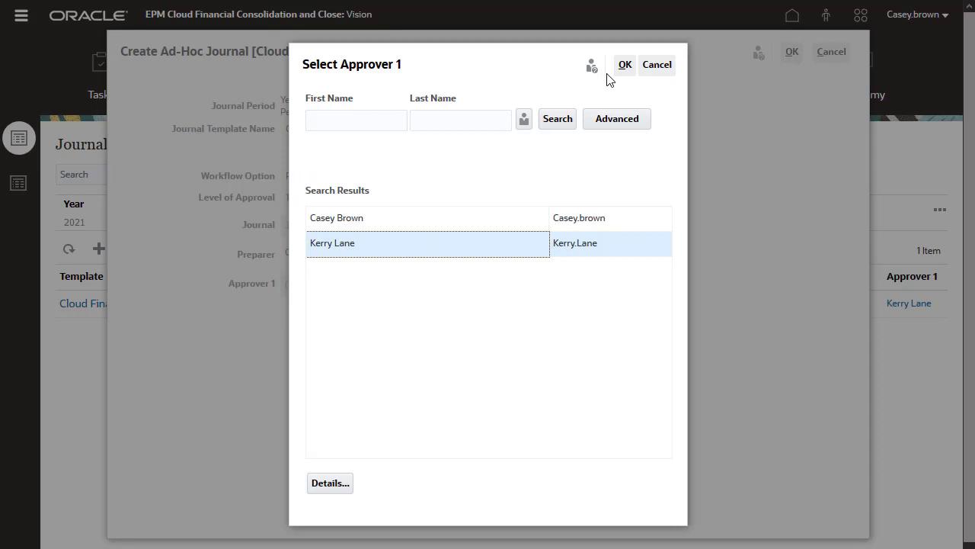
{"action": "left_click", "coordinate": [624, 66]}
{"action": "left_click", "coordinate": [792, 55]}
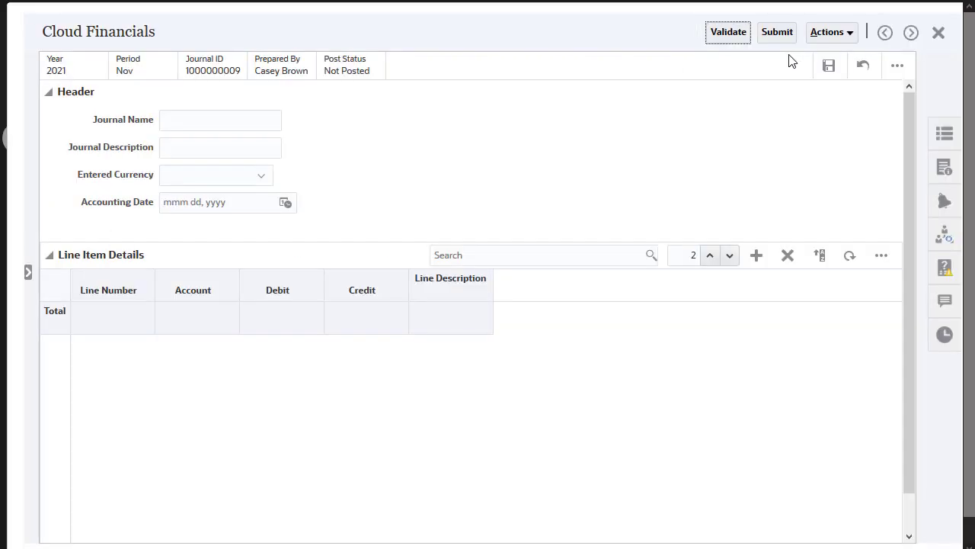
Name the ad-hoc journal Annuity Provision, save it and close it to return to the journals list.
{"action": "left_click", "coordinate": [186, 120]}
{"action": "type", "text": "Annuity Provision"}
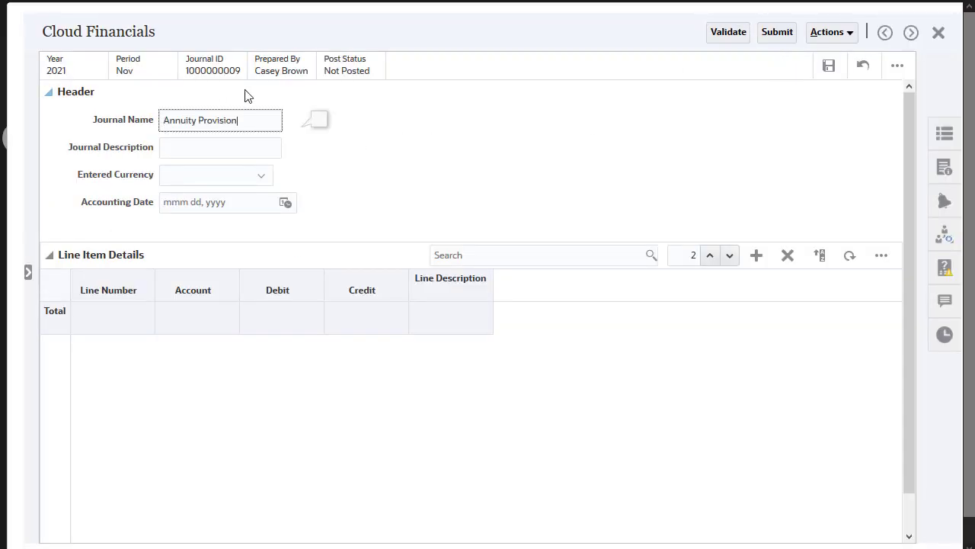
{"action": "left_click", "coordinate": [829, 66]}
{"action": "left_click", "coordinate": [938, 33]}
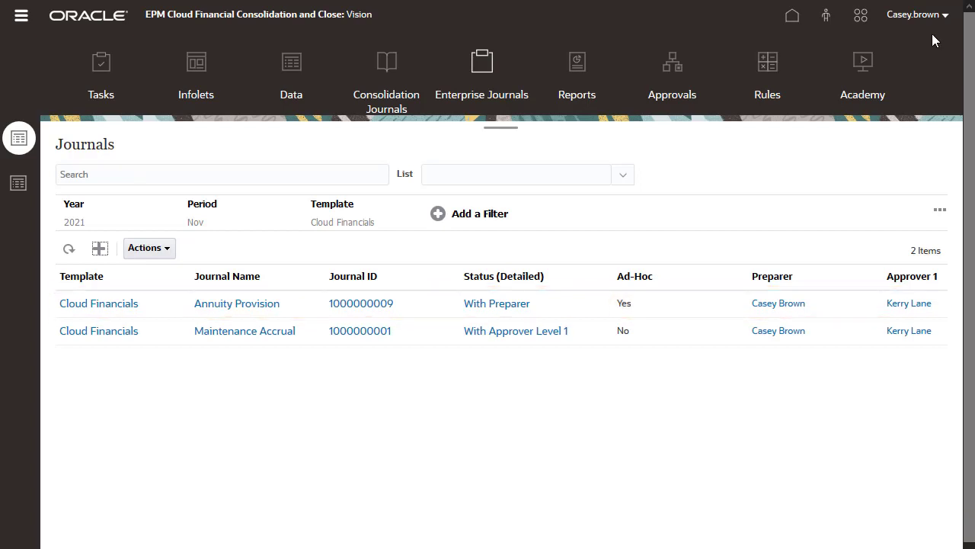
Change the journals list's template filter to SAP and try to create an ad-hoc journal from that template.
{"action": "left_click", "coordinate": [363, 225]}
{"action": "left_click", "coordinate": [359, 273]}
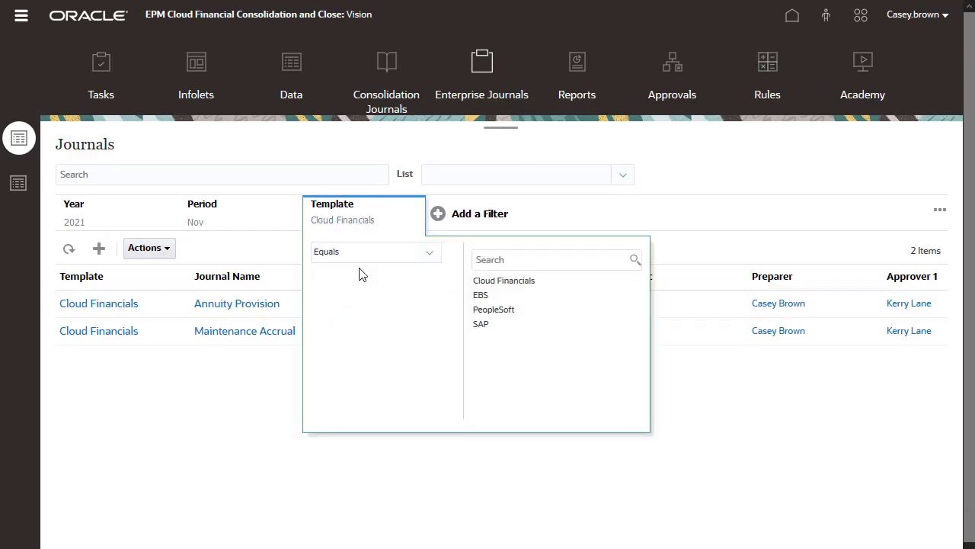
{"action": "left_click", "coordinate": [480, 323]}
{"action": "left_click", "coordinate": [266, 381]}
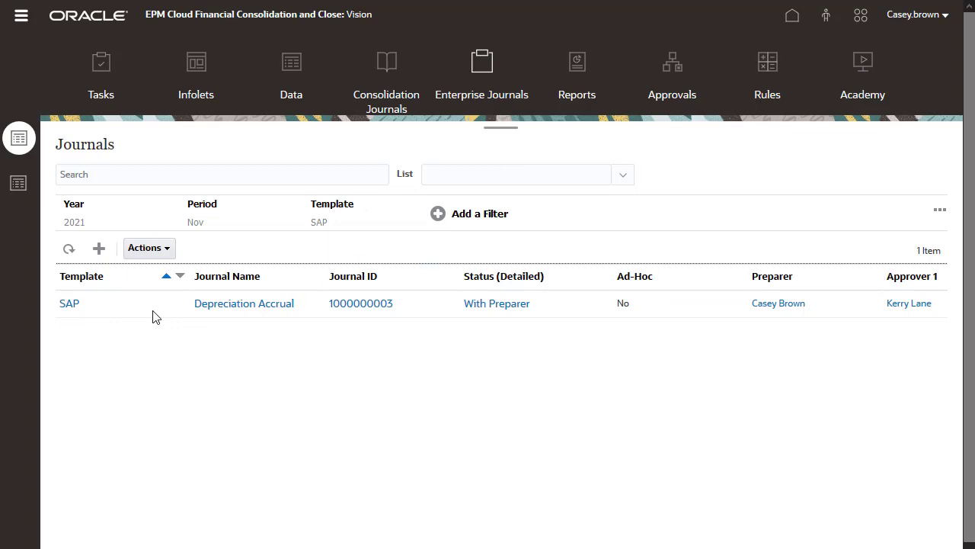
{"action": "left_click", "coordinate": [102, 257]}
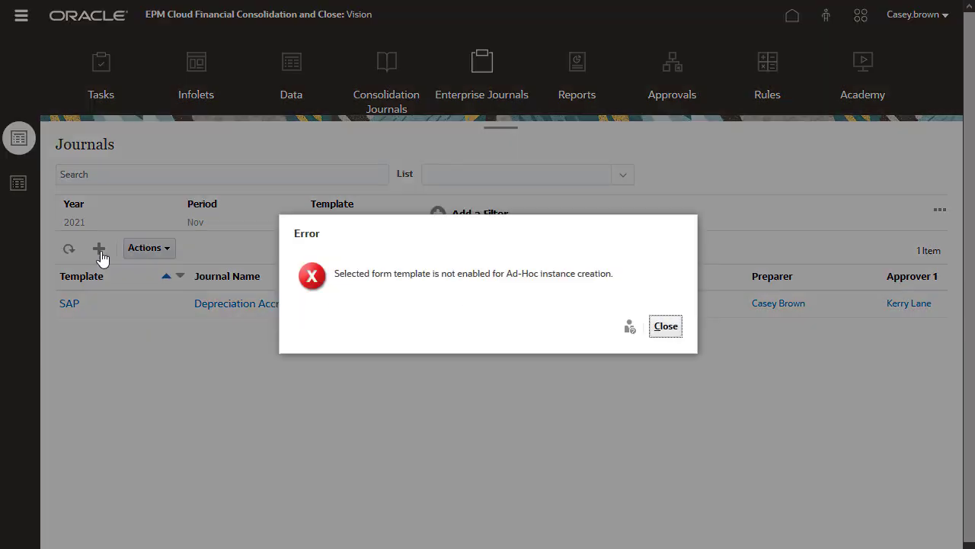
{"action": "left_click", "coordinate": [660, 327]}
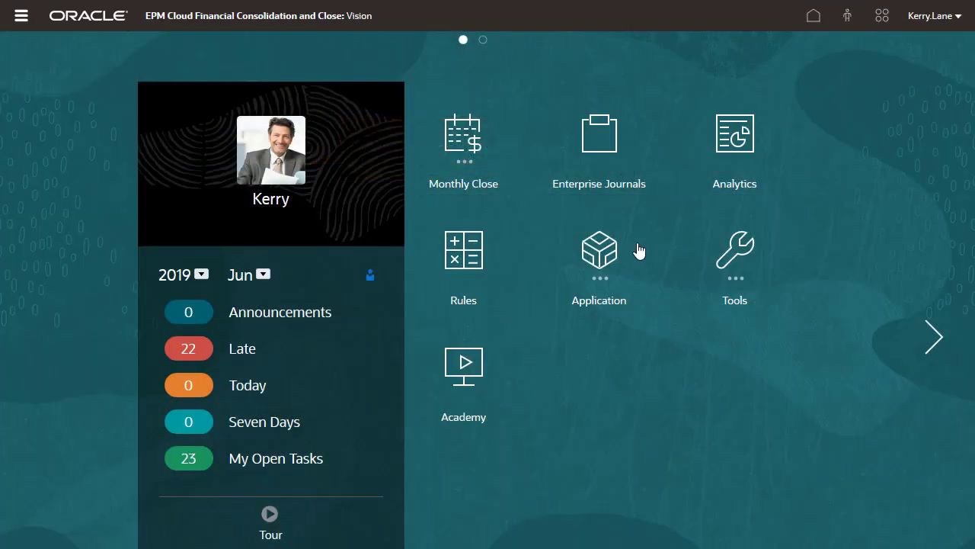
As the approver, open the Maintenance Accrual journal from Enterprise Journals, approve it and close it.
{"action": "left_click", "coordinate": [600, 144]}
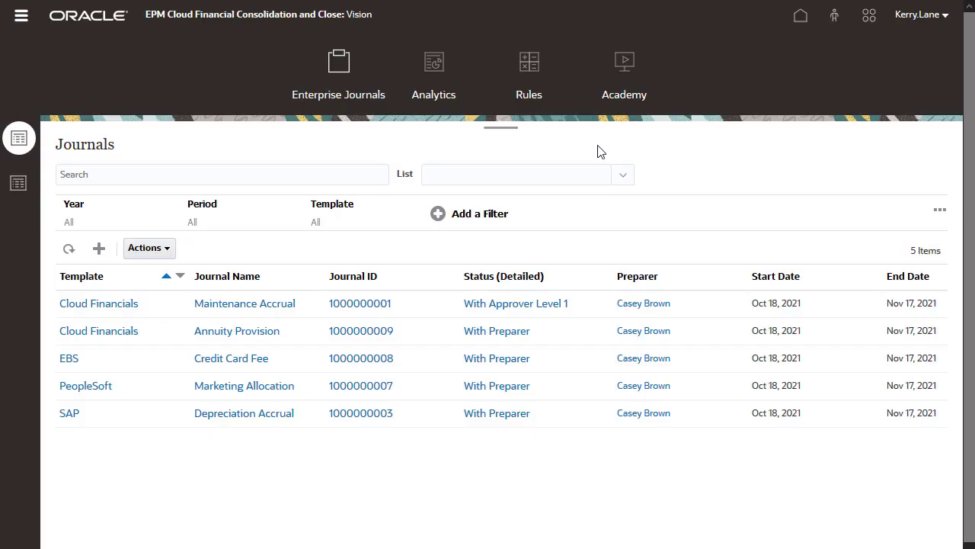
{"action": "left_click", "coordinate": [255, 305]}
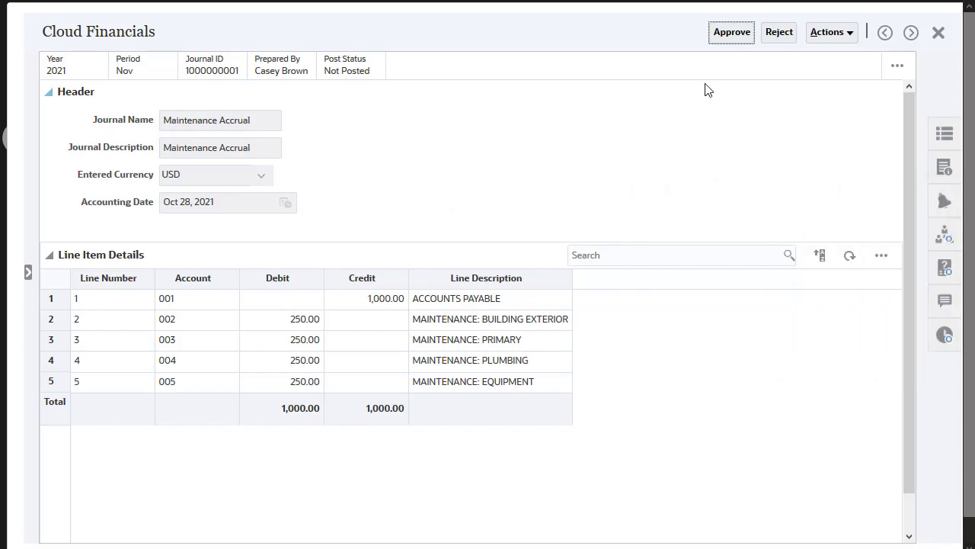
{"action": "left_click", "coordinate": [737, 38]}
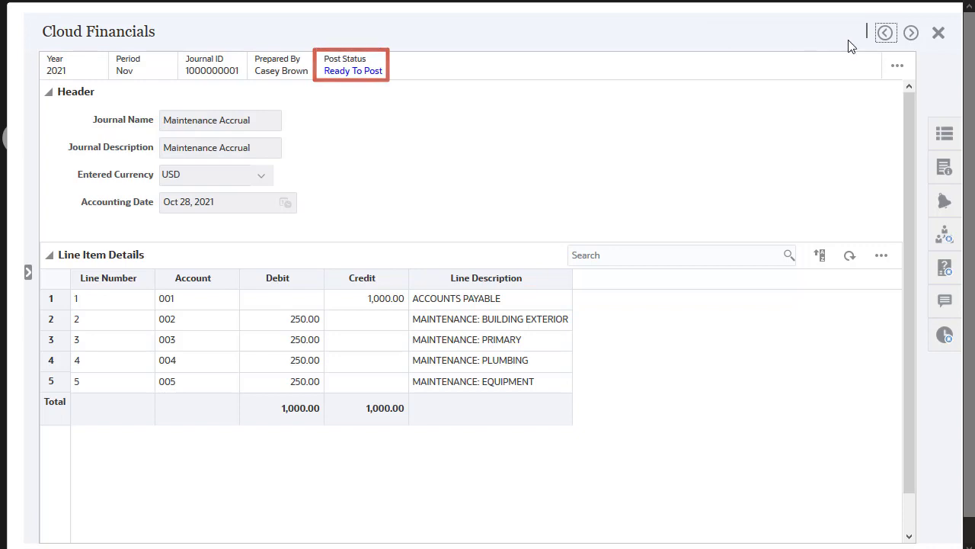
{"action": "left_click", "coordinate": [938, 32]}
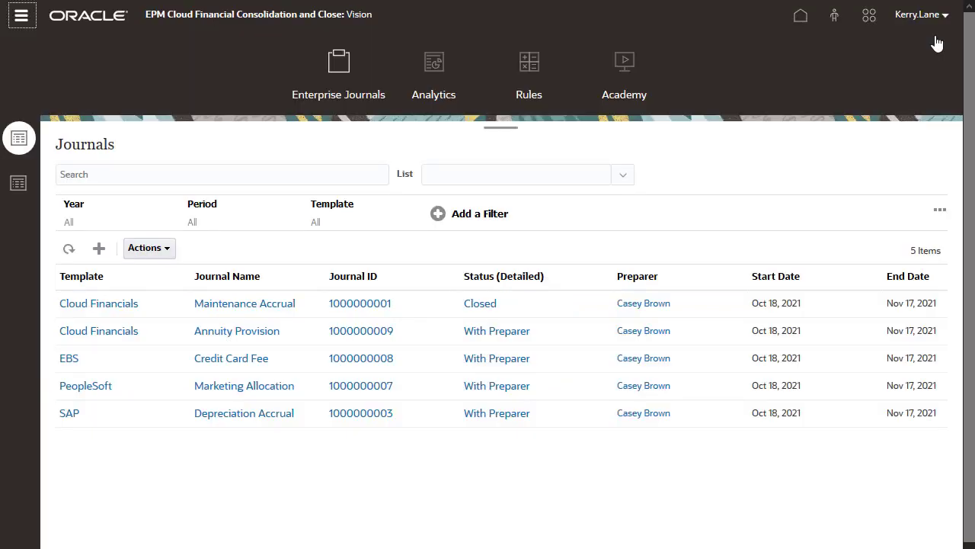